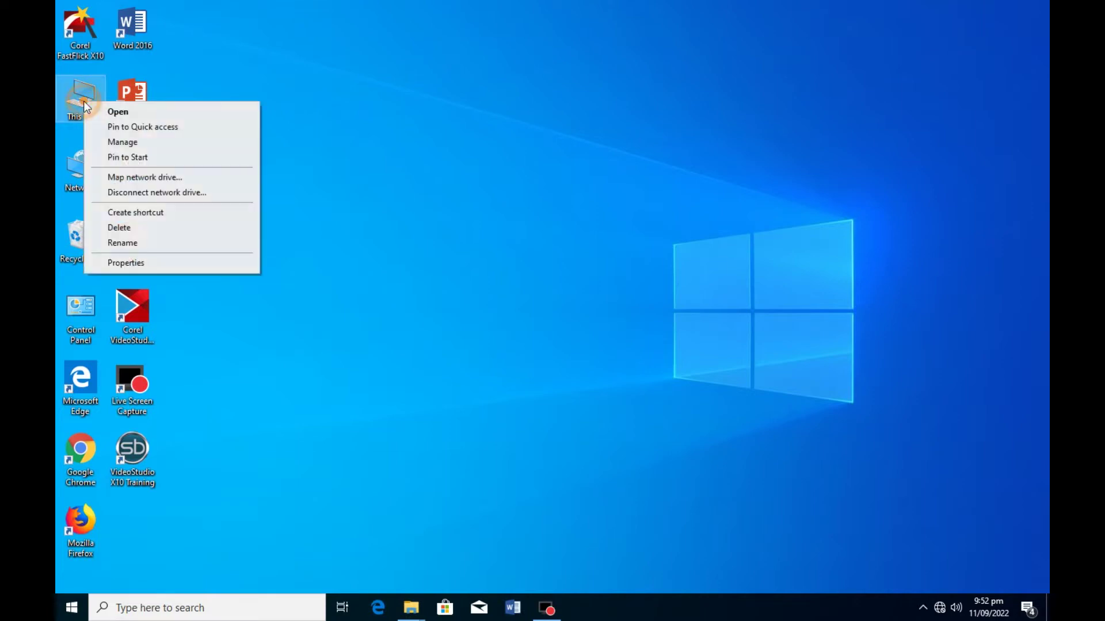
- Open This PC's Properties to show the System information window
click(163, 266)
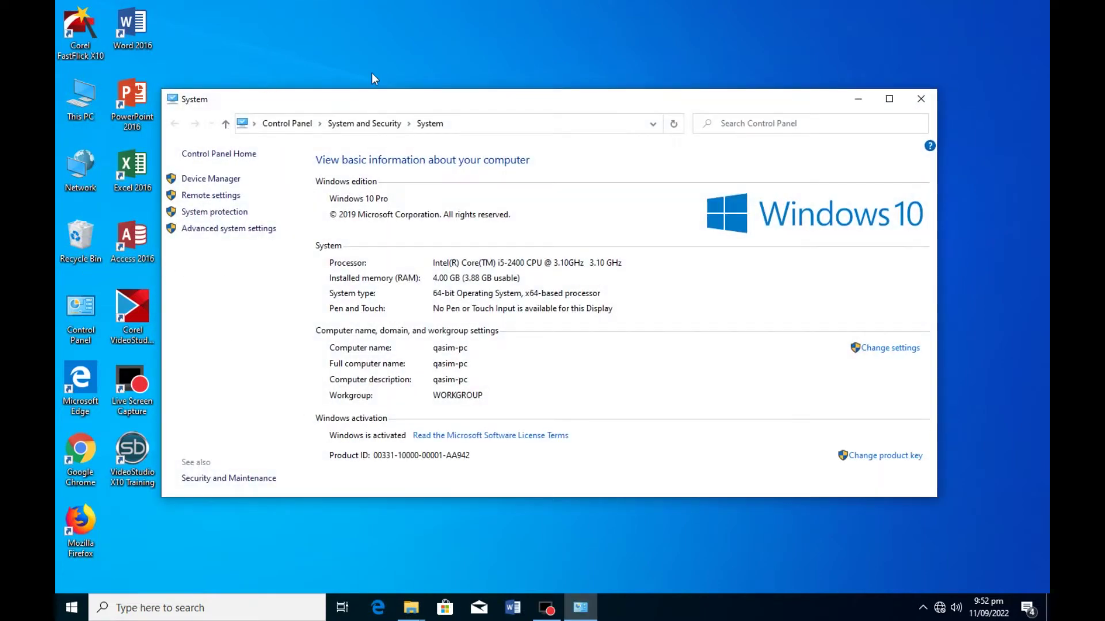
- In Remote settings, enable Remote Assistance and allow remote desktop connections, then apply and confirm
click(228, 195)
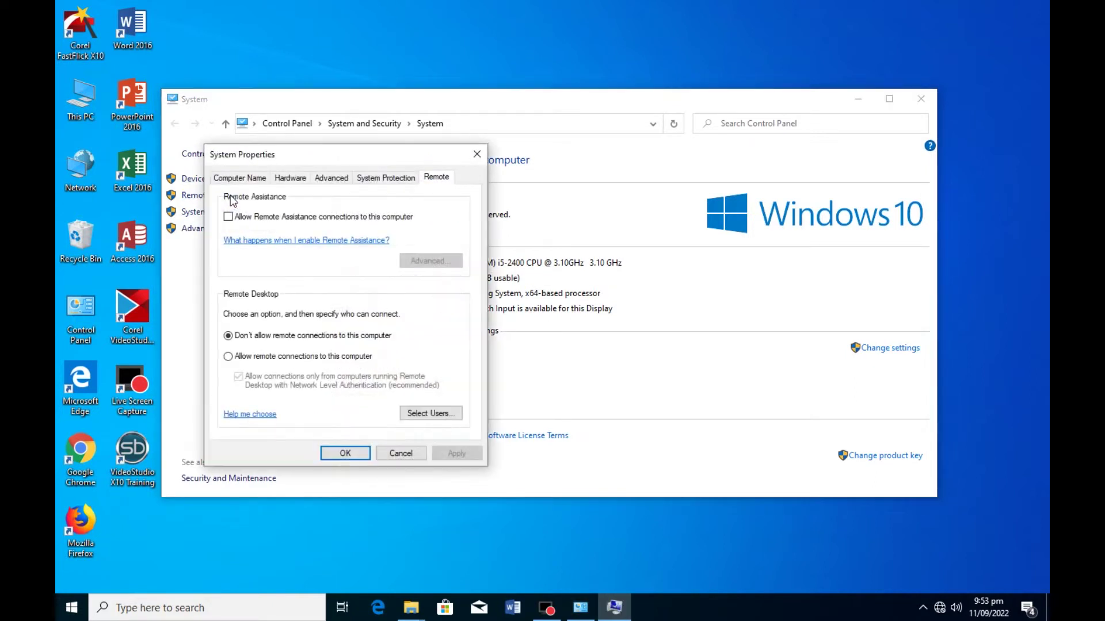
click(397, 178)
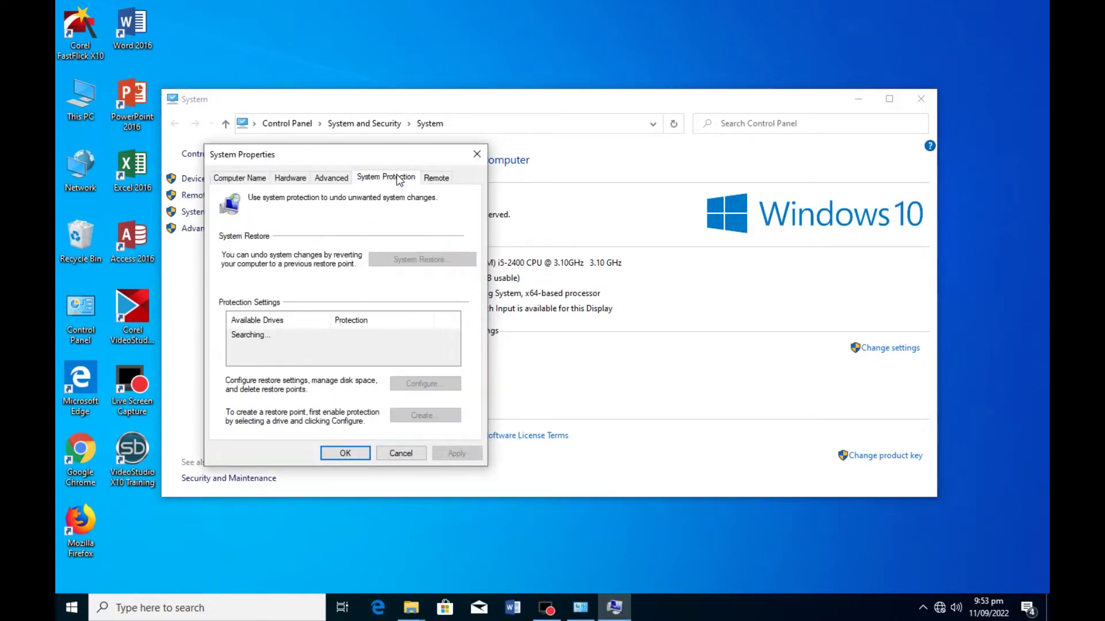
click(431, 180)
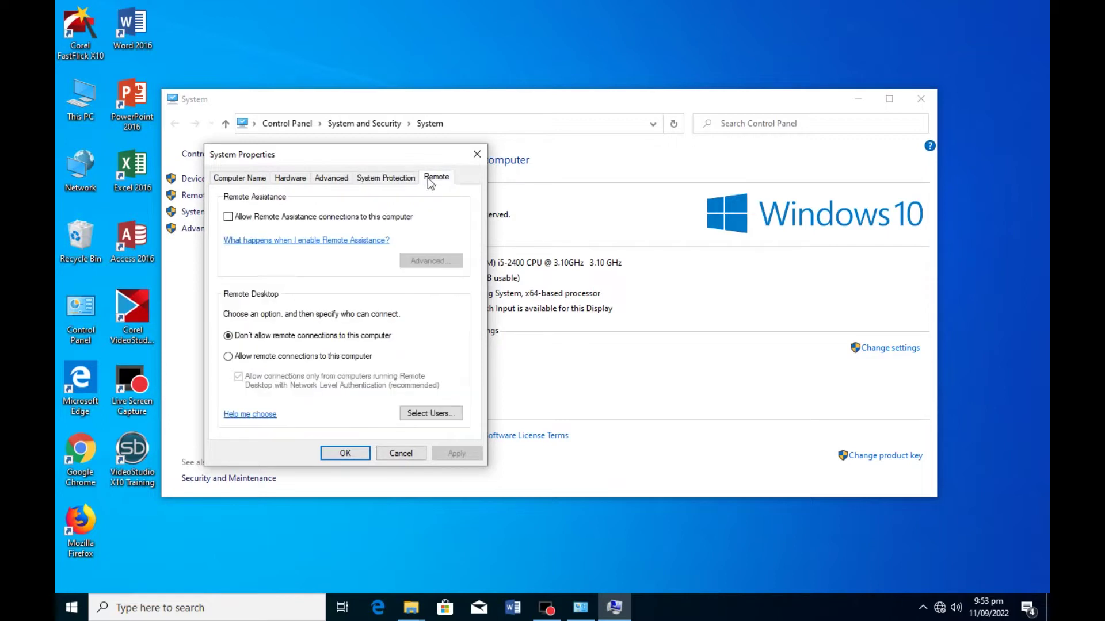
click(228, 217)
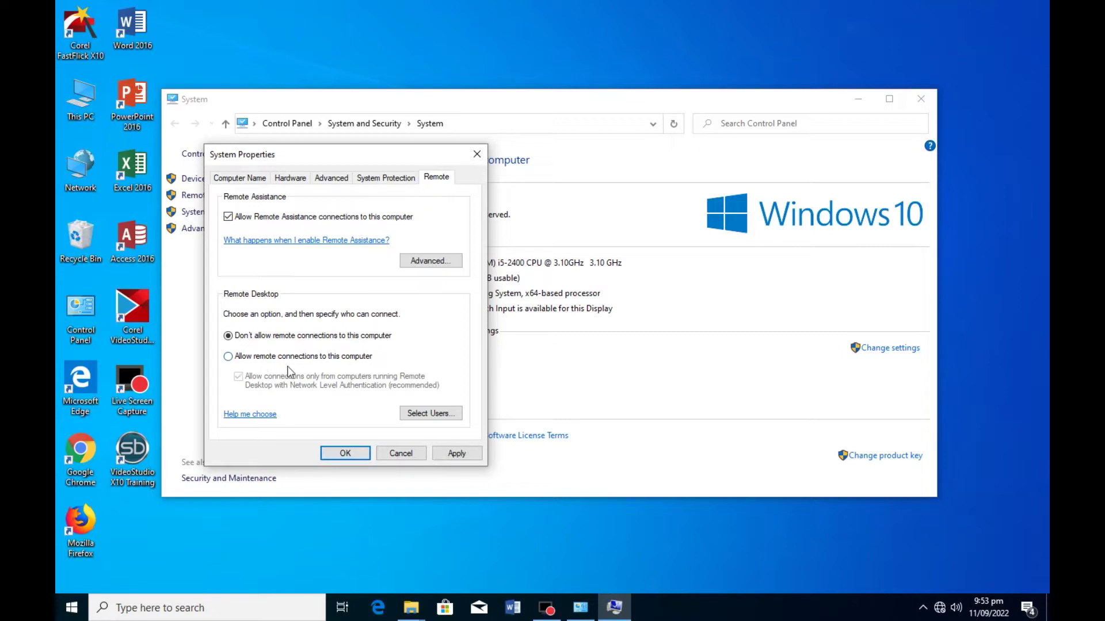
click(228, 357)
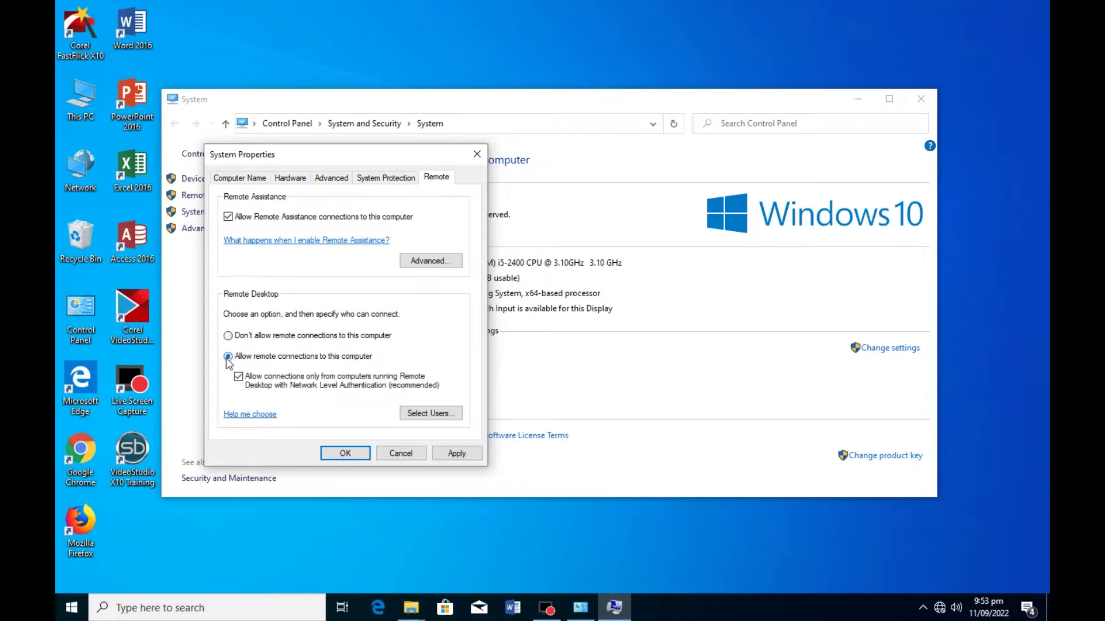
click(458, 456)
click(346, 453)
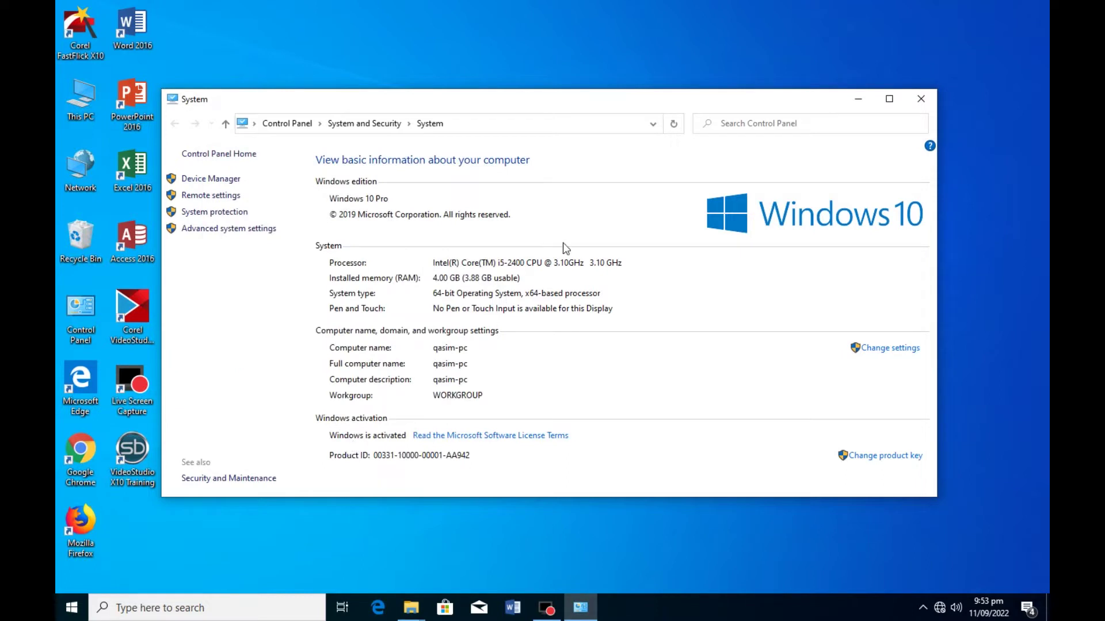
- Close the System window and search 'firewall' to open Windows Defender Firewall
click(921, 98)
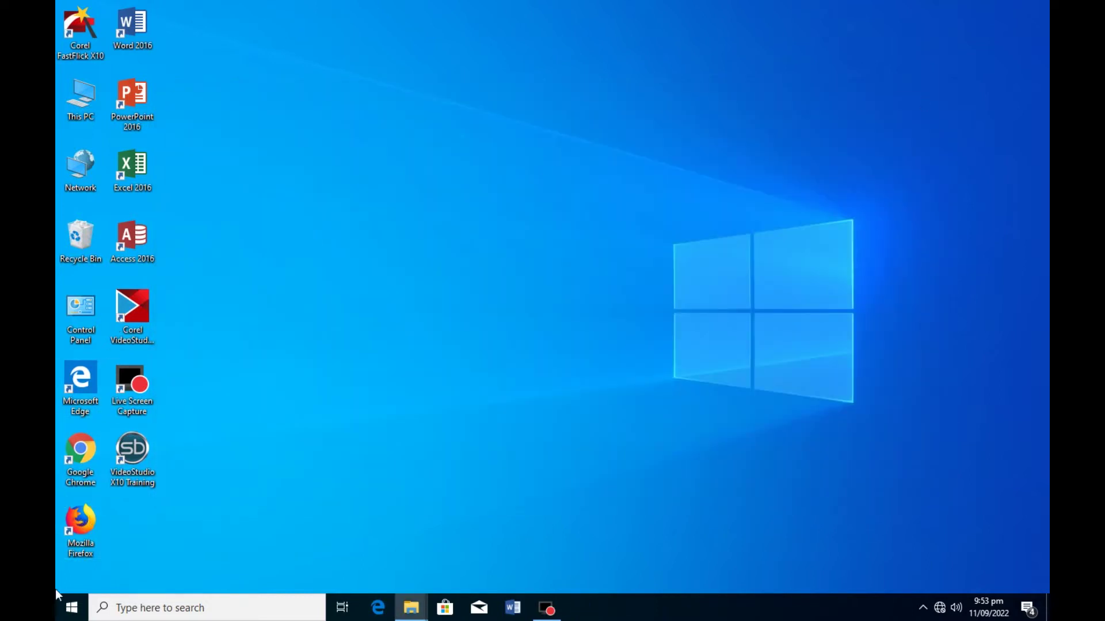
click(141, 608)
text(f)
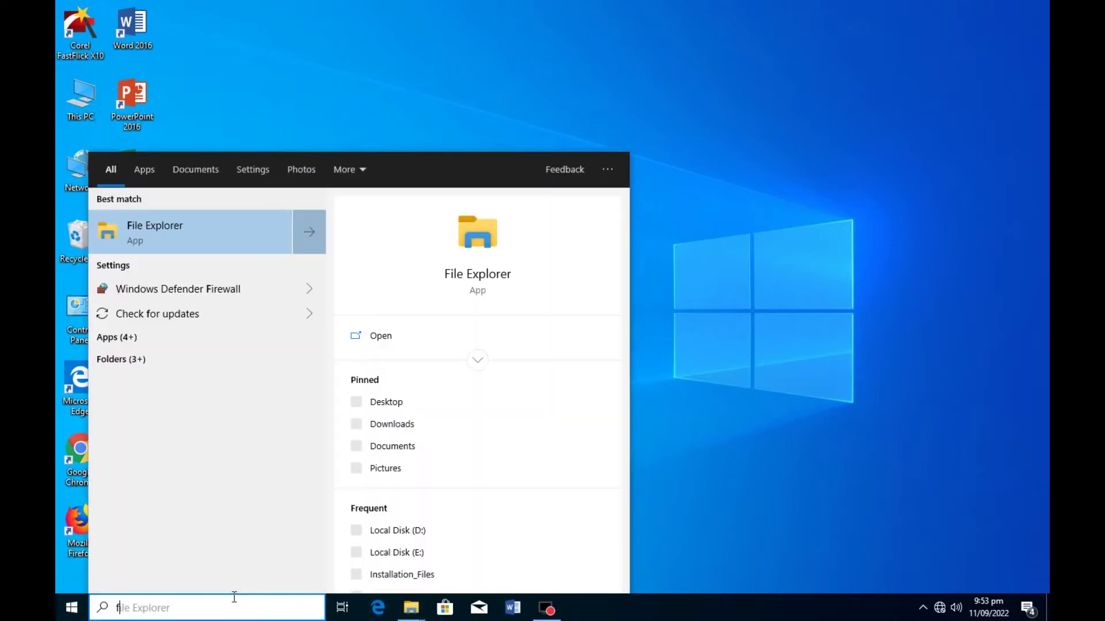
text(ire)
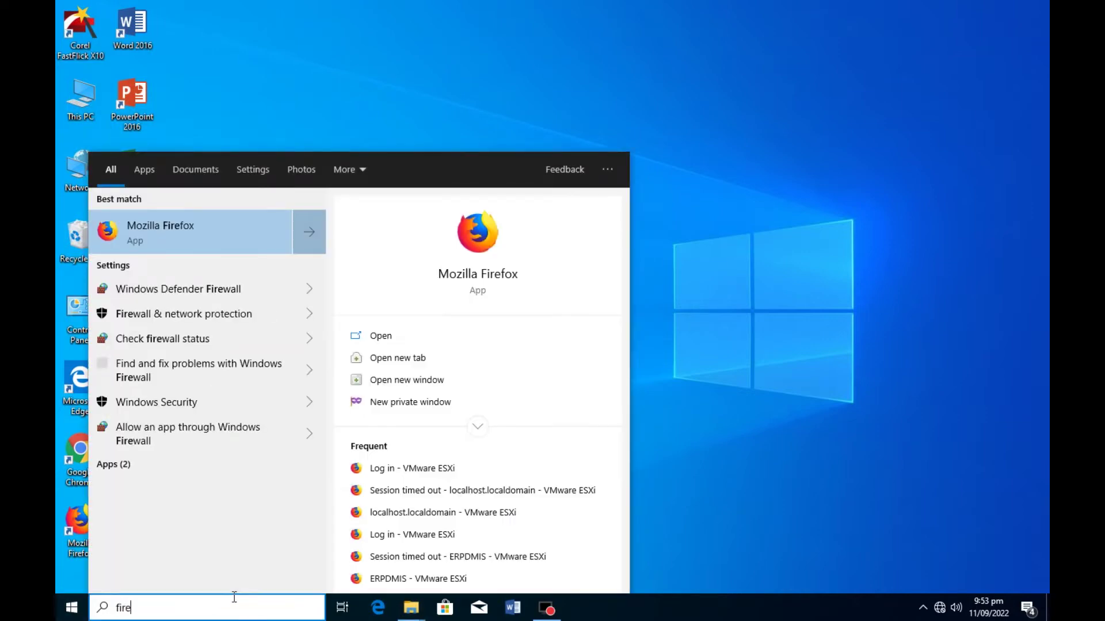
text(wal)
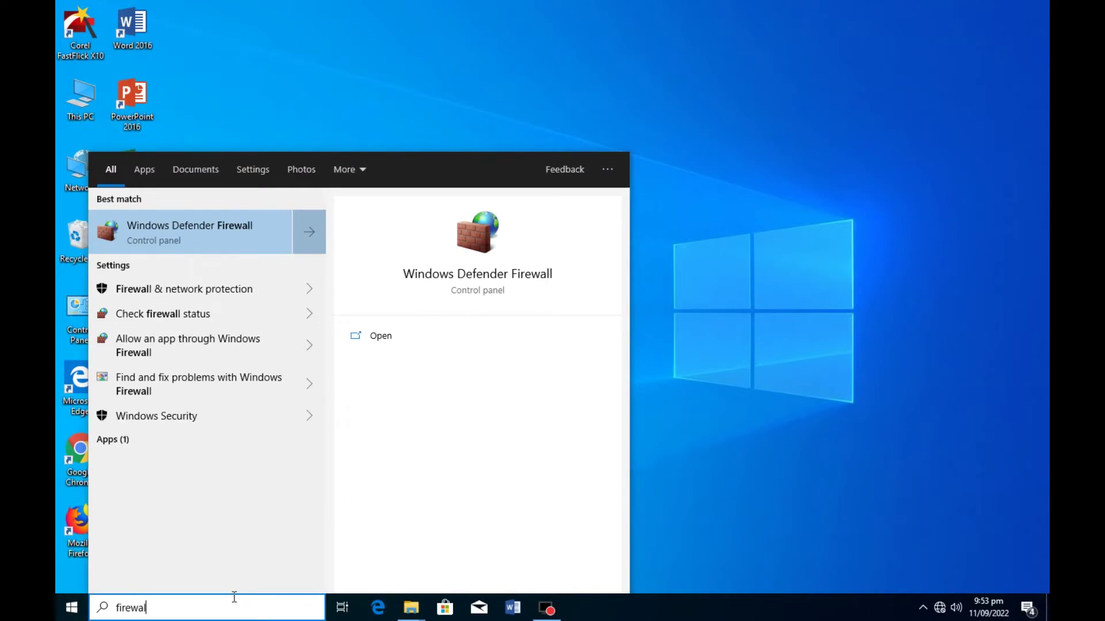
click(223, 233)
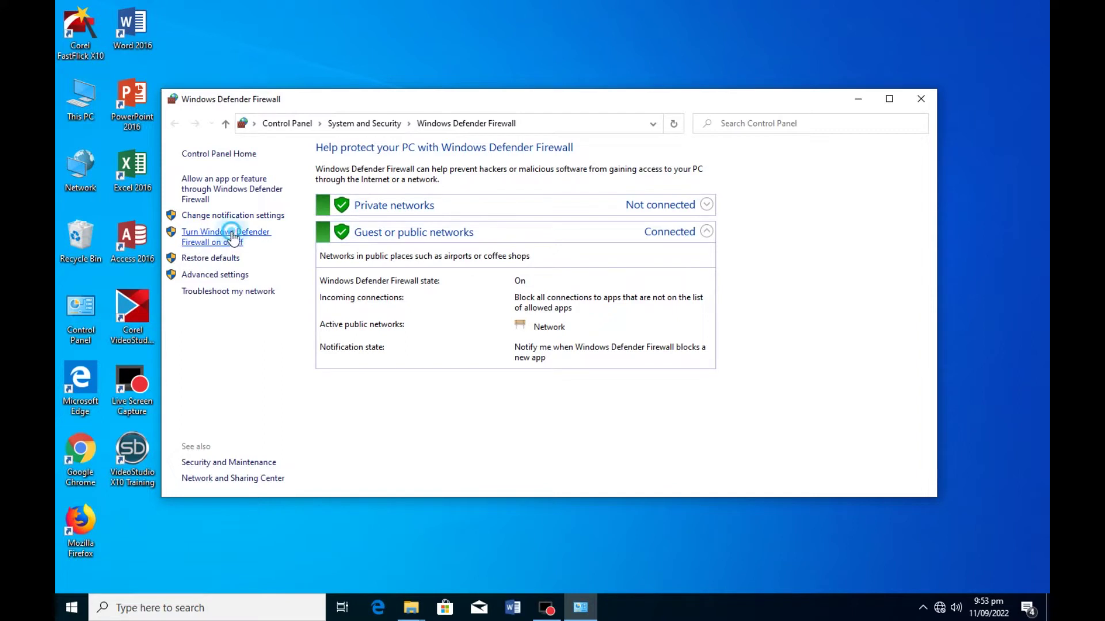
- Turn off Windows Defender Firewall for private and public networks, save, and close the window
click(222, 239)
click(390, 254)
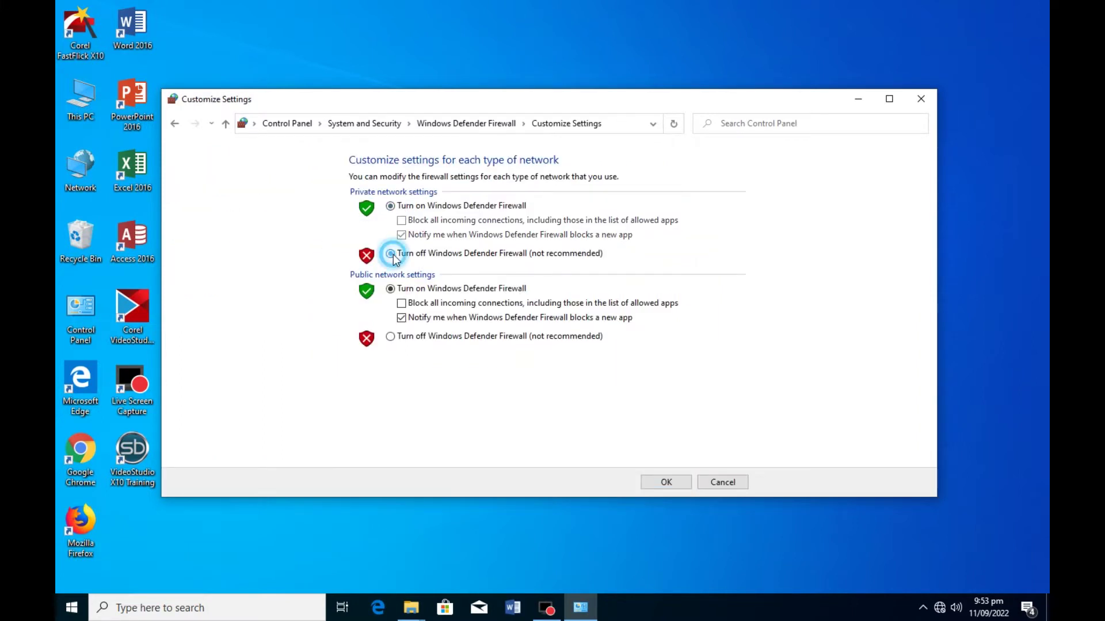
click(390, 337)
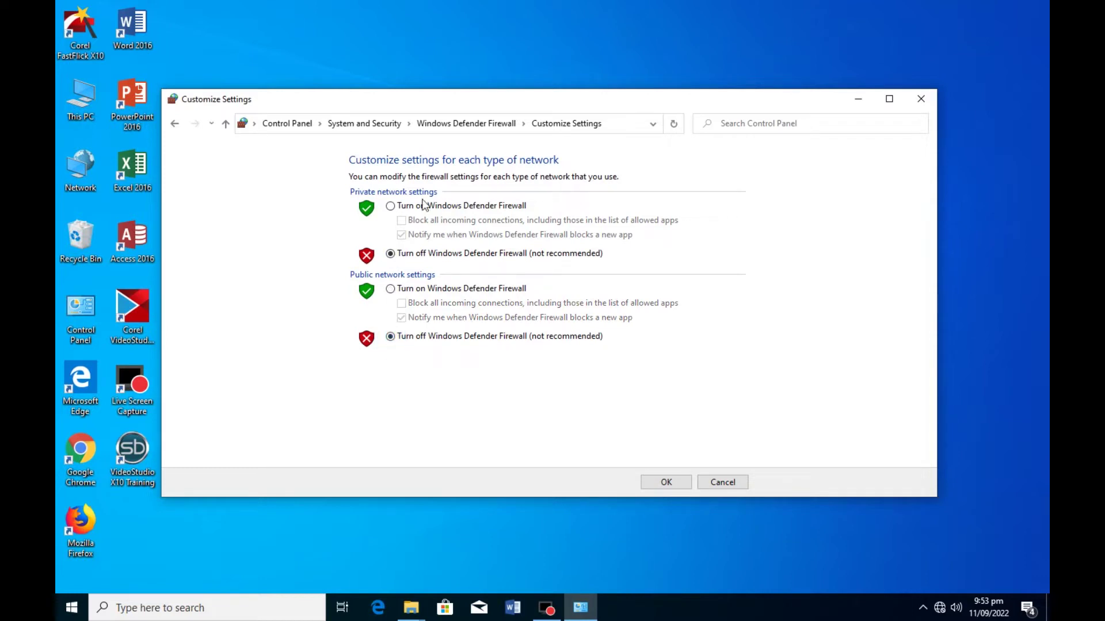
click(673, 482)
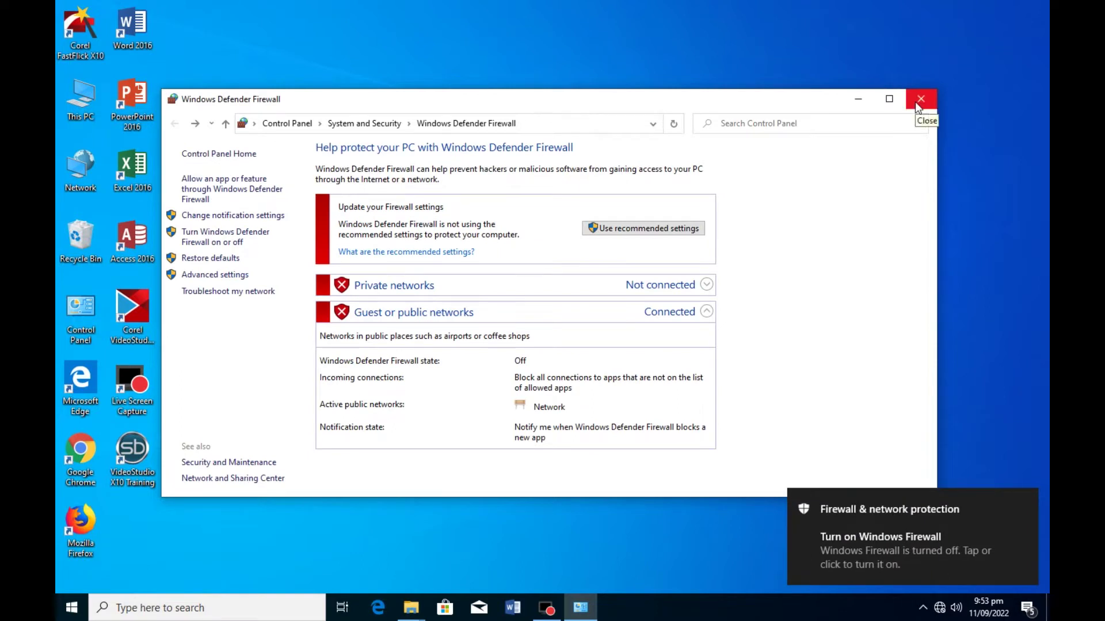
click(920, 99)
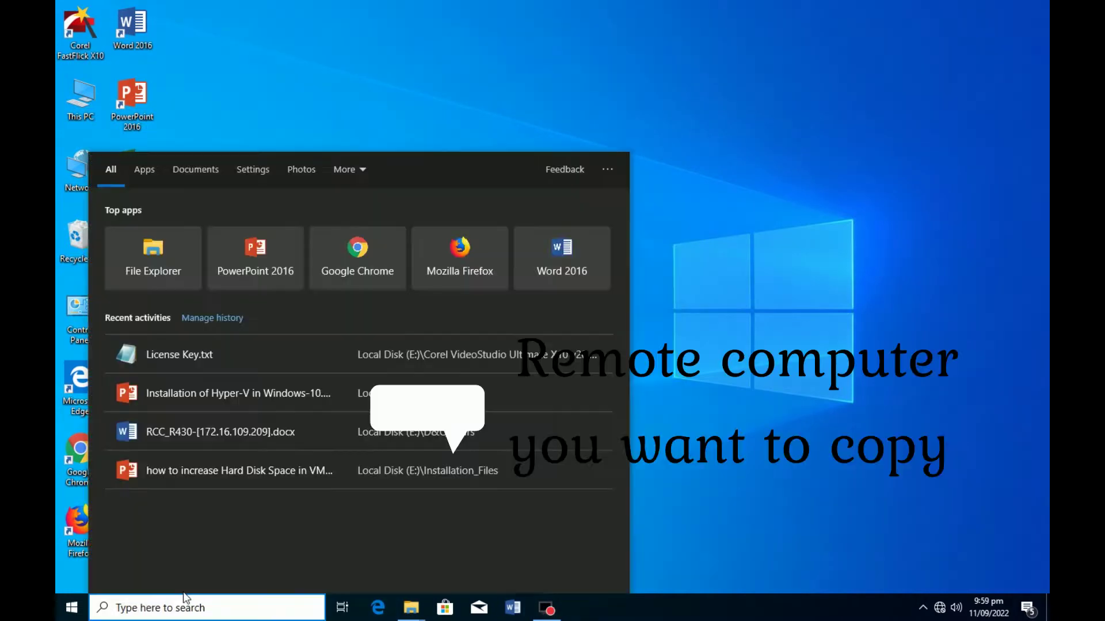
- Search 're' and launch Remote Desktop Connection, clearing a mistyped computer name
text(re)
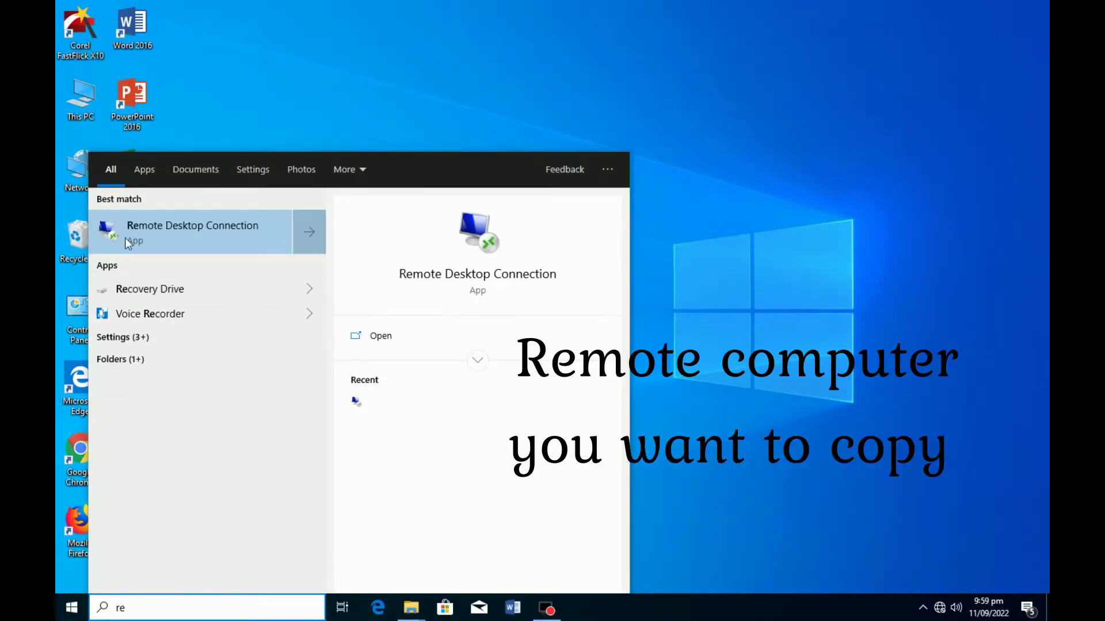
click(168, 229)
text(q)
key(BackSpace)
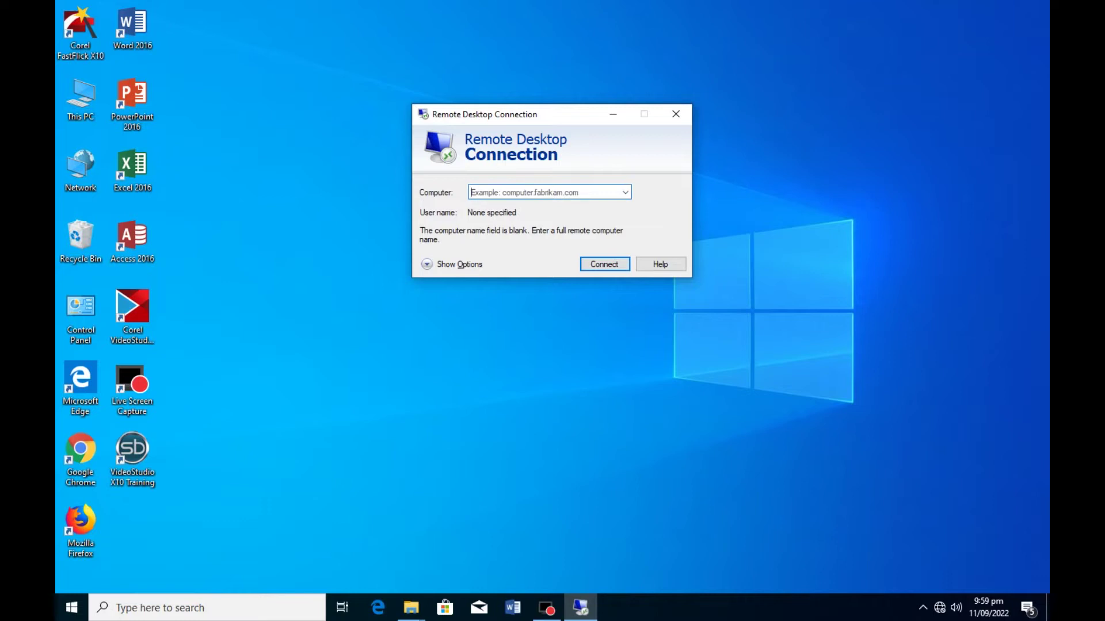
- Enter computer name 'qa' and review the Display and Local Resources device-sharing options
text(qasim-ict)
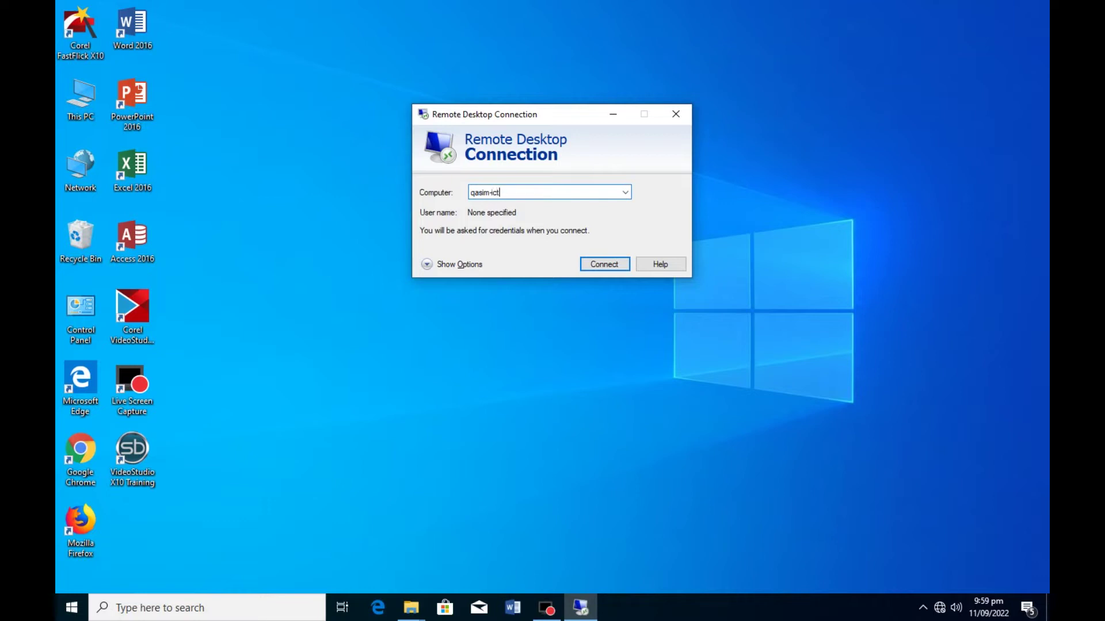
click(450, 264)
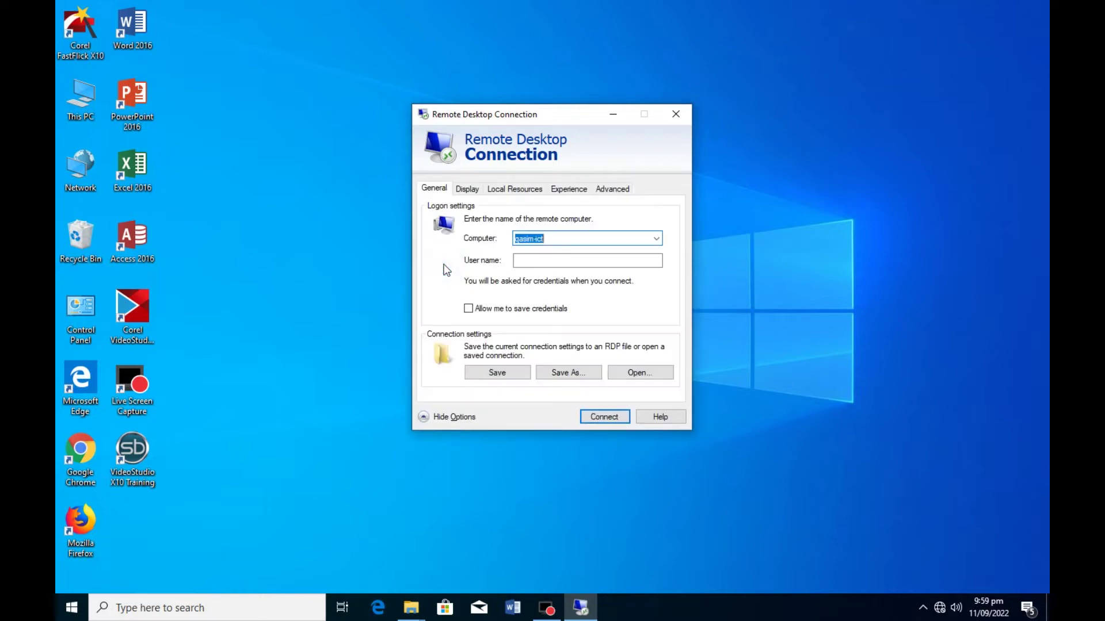
click(467, 190)
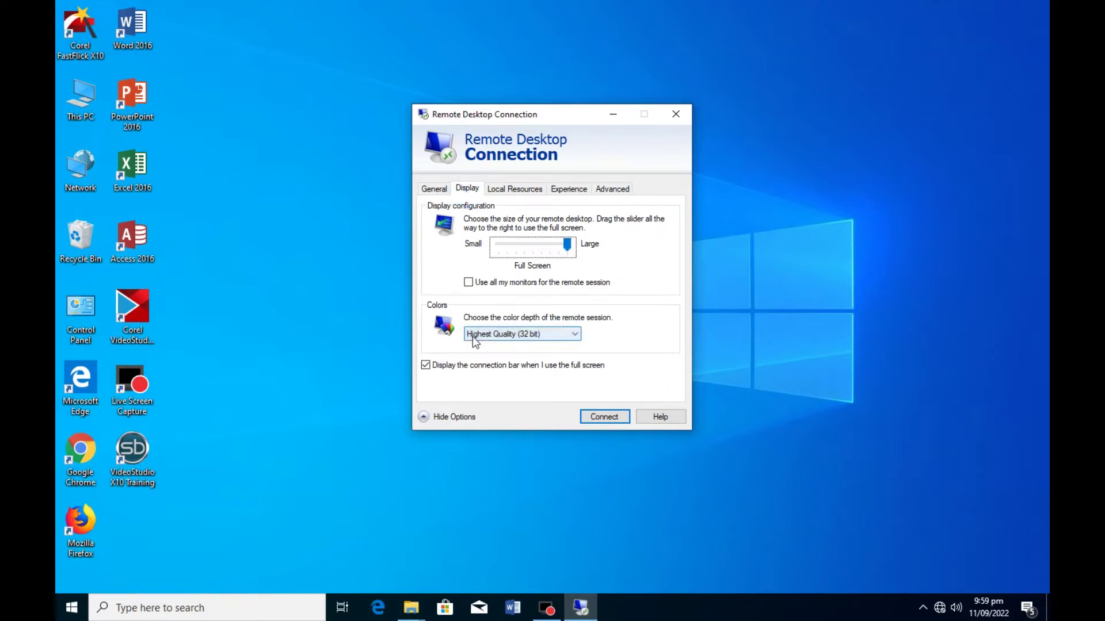
click(513, 191)
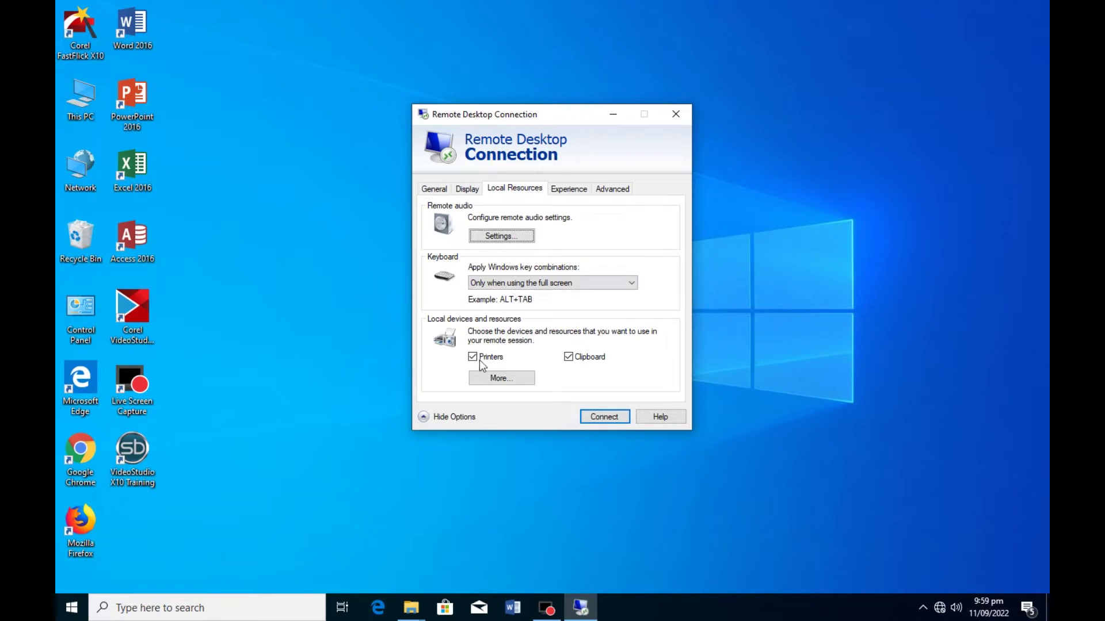
click(504, 378)
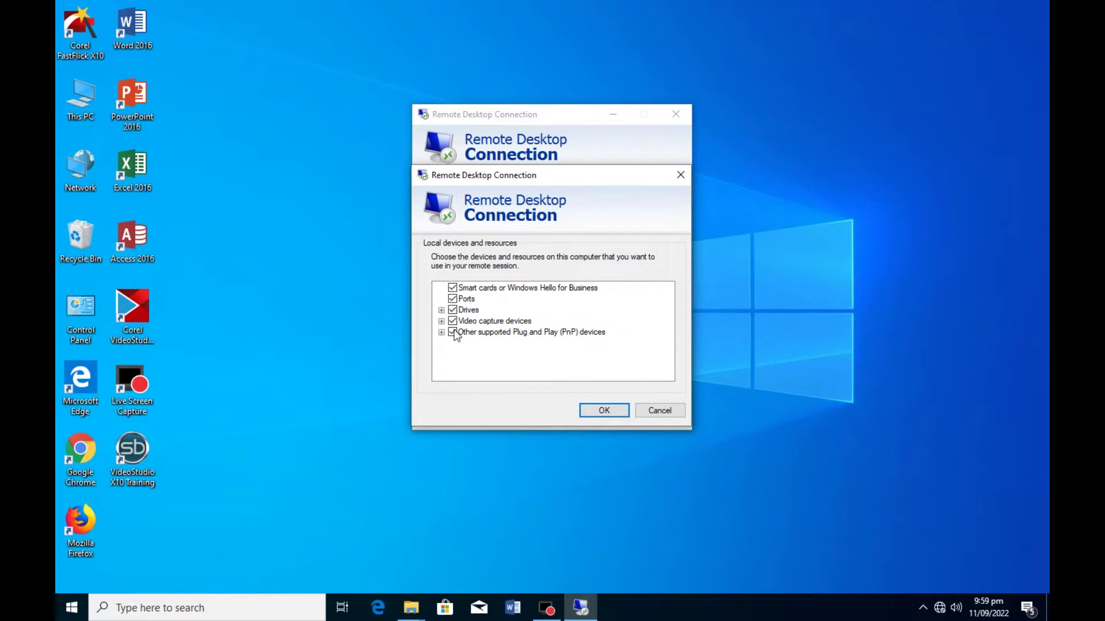
click(599, 410)
- Review the Experience and Advanced tabs, then start connecting to 'qa'
click(569, 191)
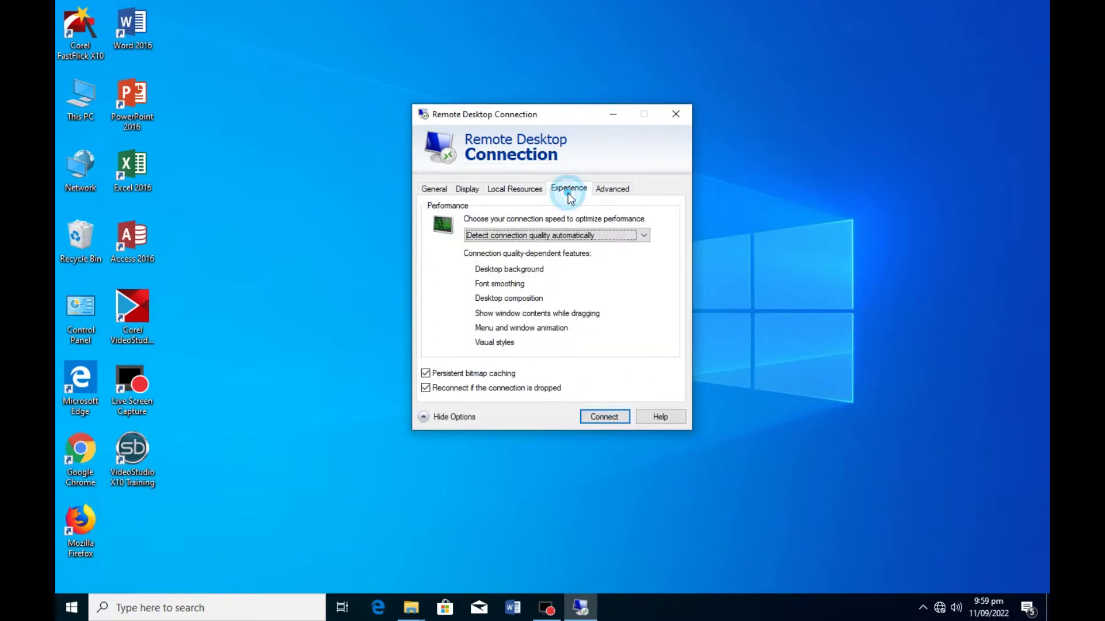
click(613, 190)
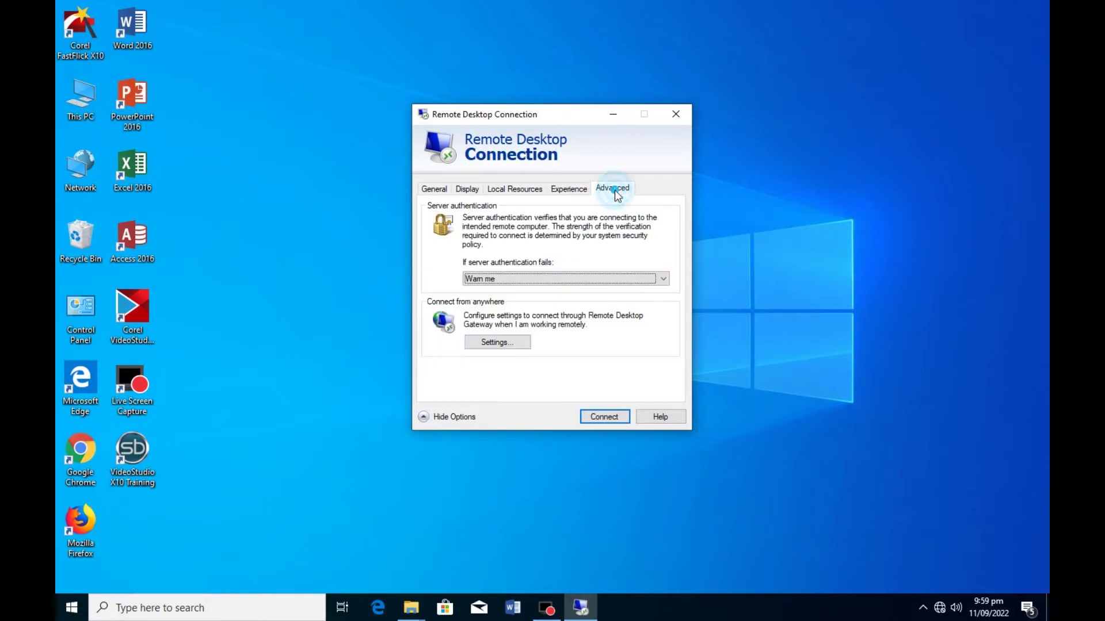
click(501, 190)
click(613, 413)
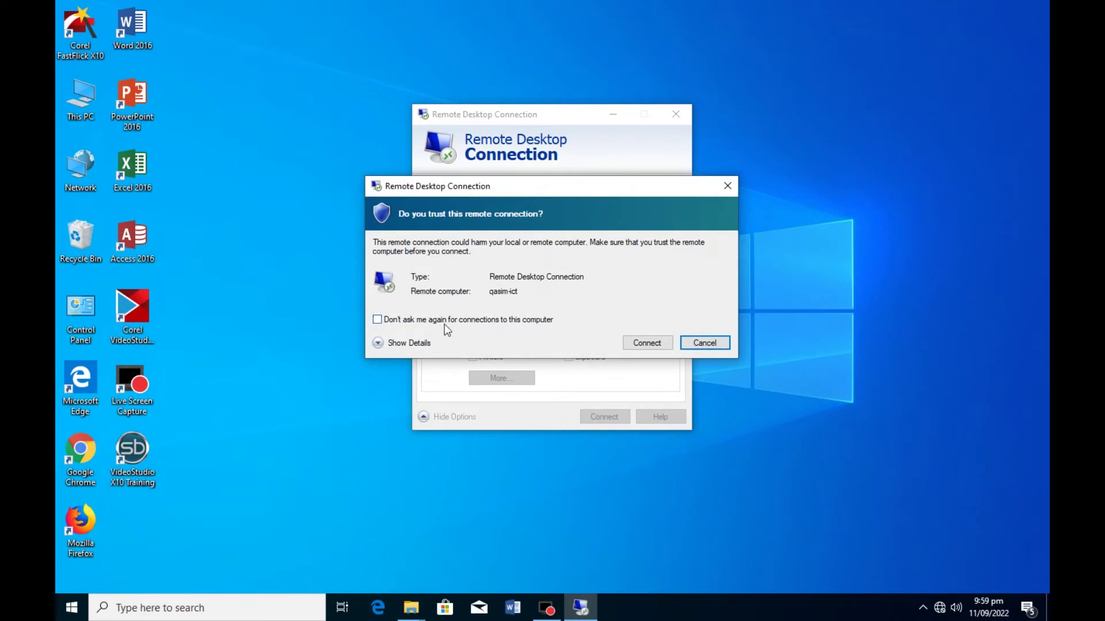
- Trust the remote computer without asking again, review shared resources, and continue connecting
click(377, 320)
click(379, 343)
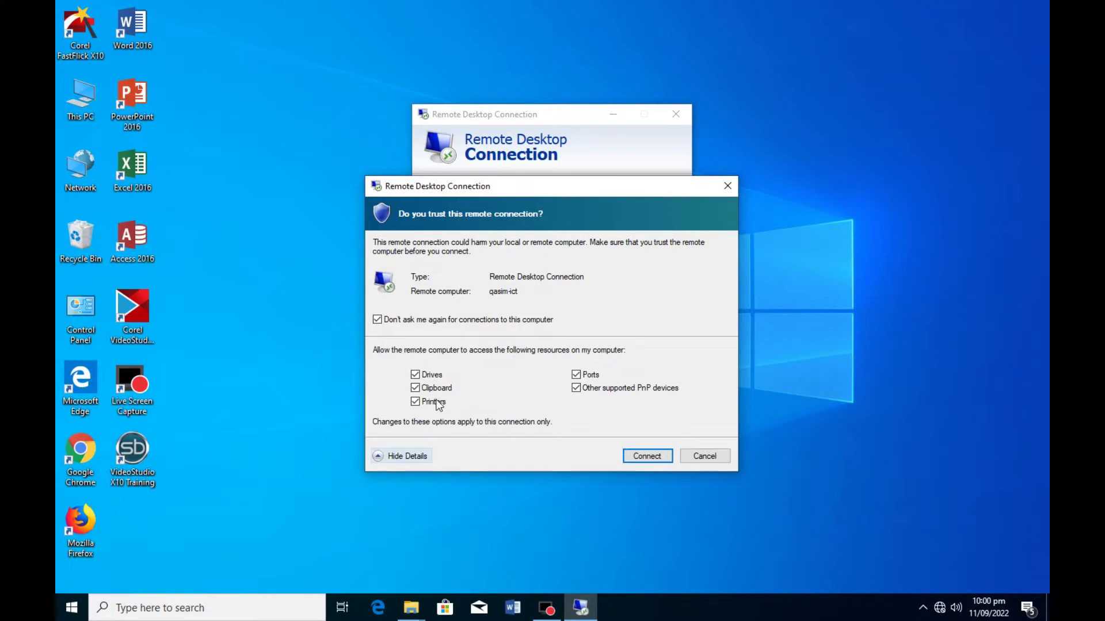
click(642, 457)
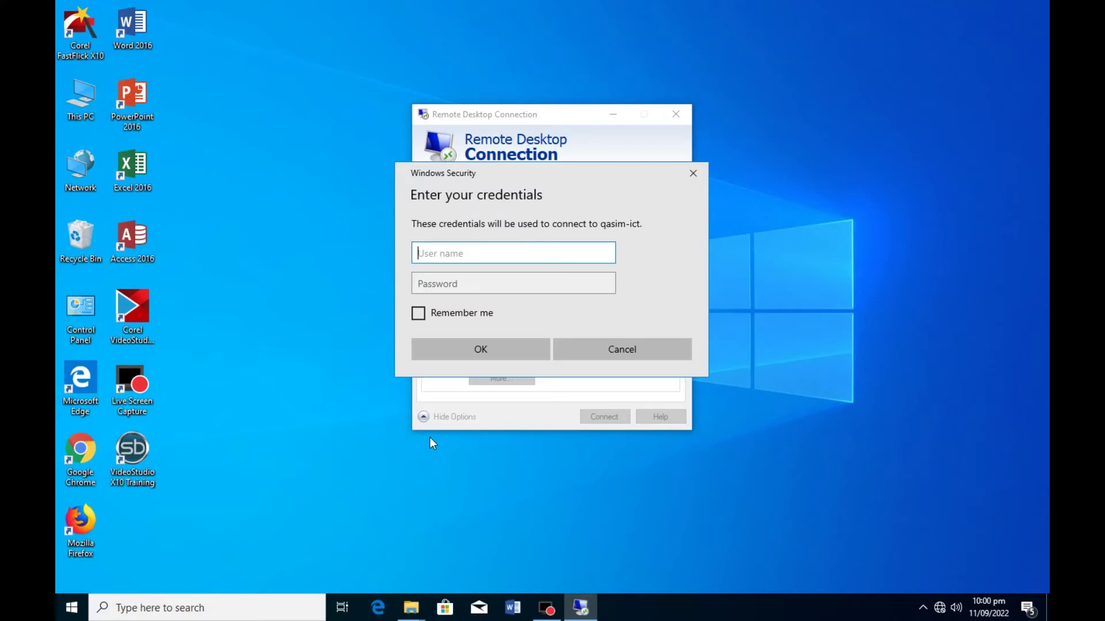
- Enter the remote account's user name and password and submit the credentials
text(qasim-ict)
key(Tab)
text(p)
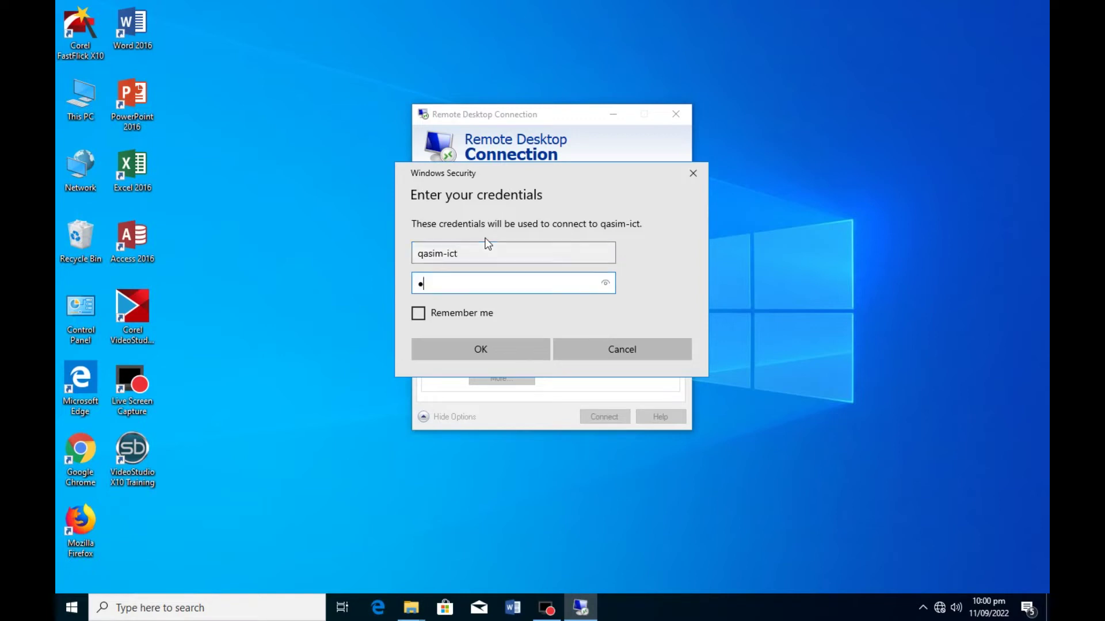
key(BackSpace)
key(BackSpace)
text(p)
click(482, 351)
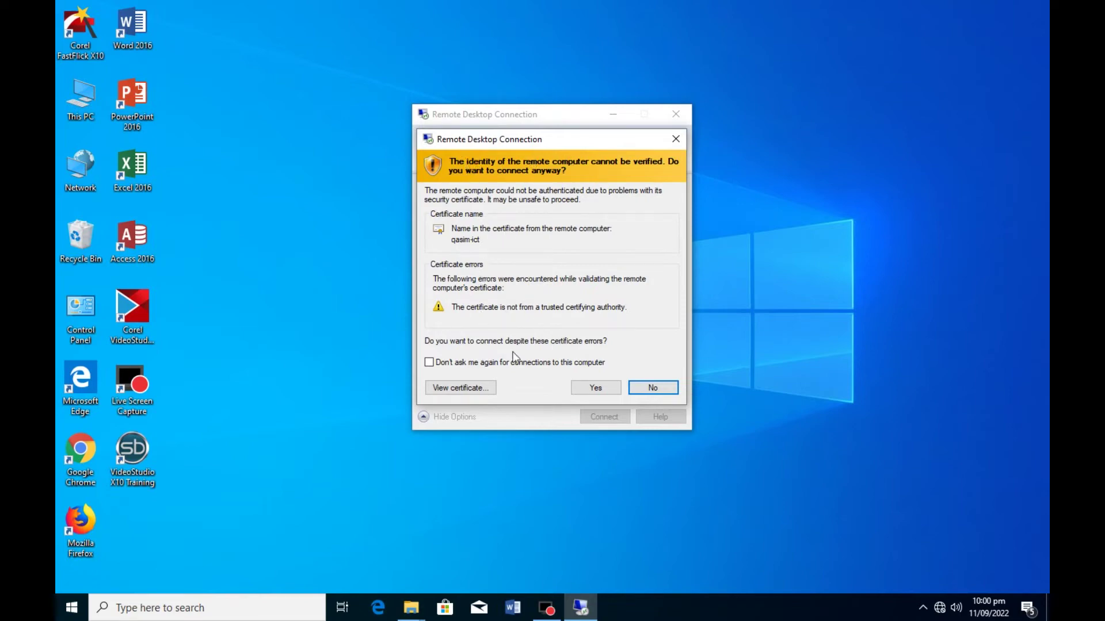
- Accept the certificate warning, then restore the session from full screen and reposition it
click(598, 389)
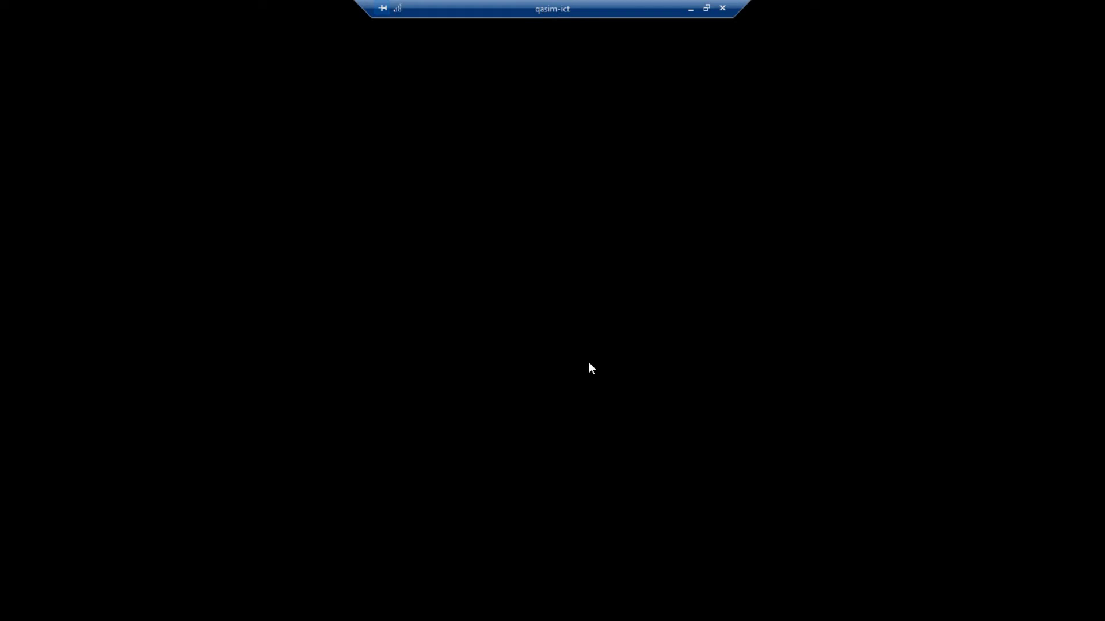
click(707, 7)
drag(341, 20, 563, 81)
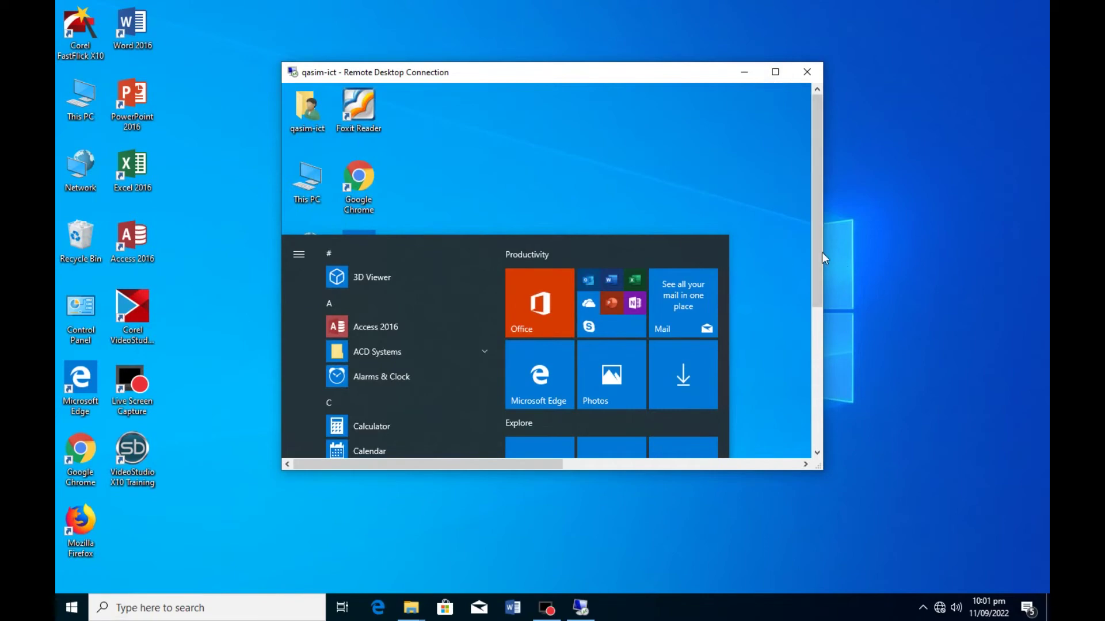
- Close the remote Start menu, move the session window up-left, and resize it larger
drag(820, 253, 798, 409)
click(768, 363)
drag(813, 278, 401, 60)
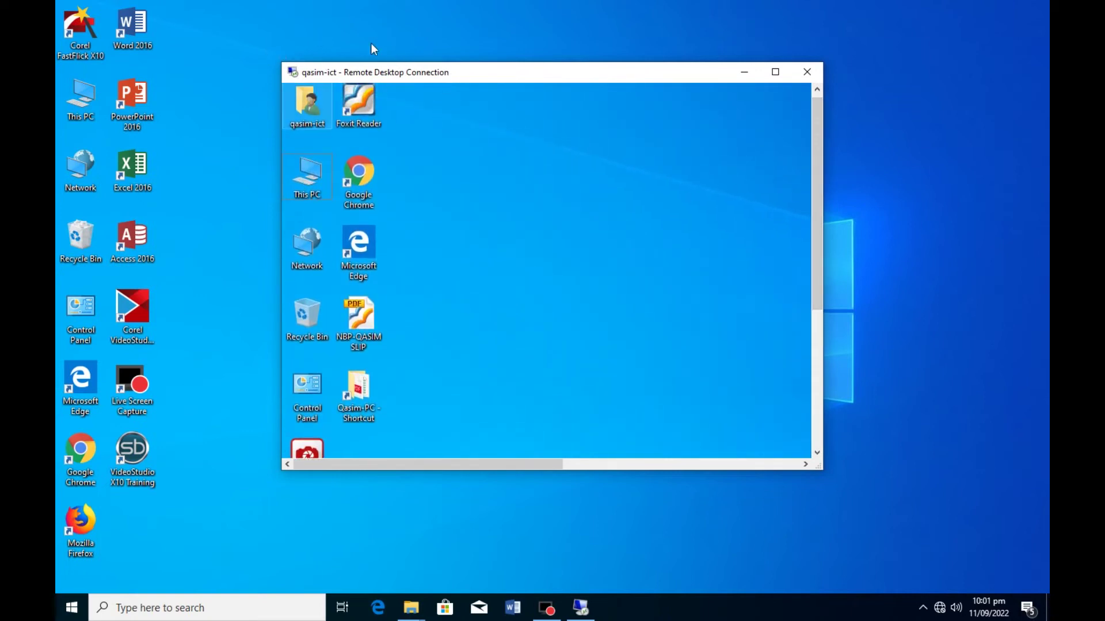
drag(492, 76, 319, 37)
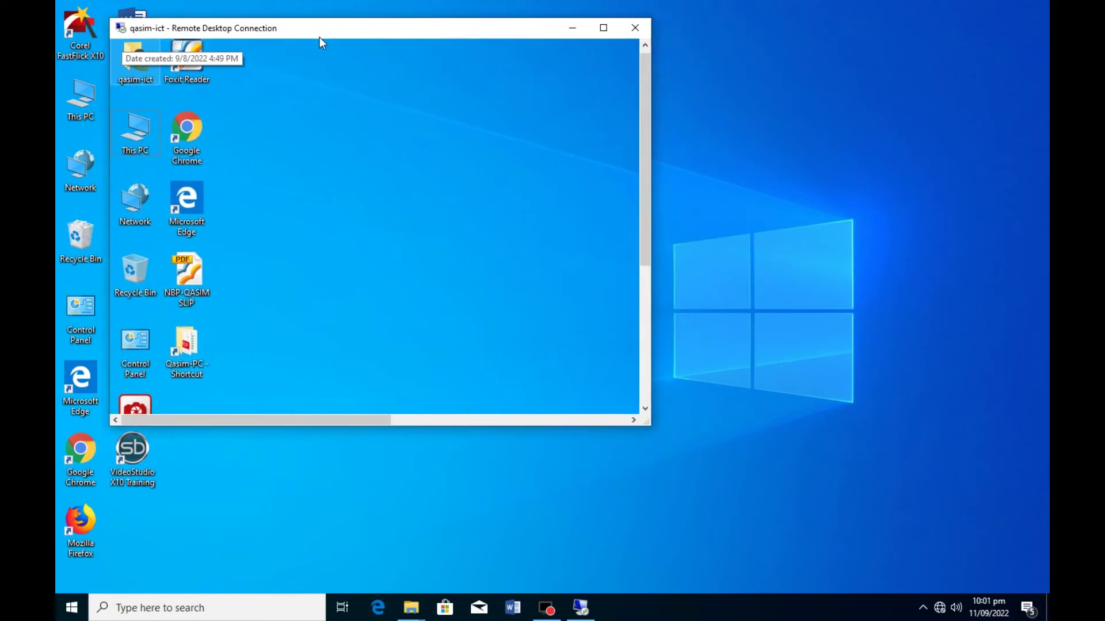
drag(646, 425, 956, 557)
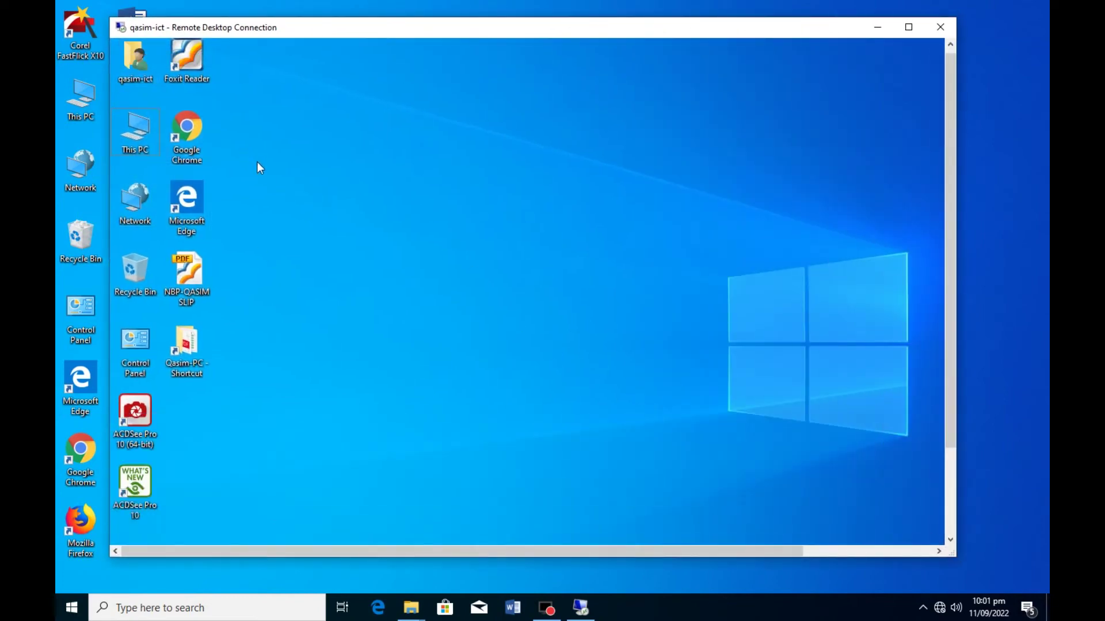
drag(950, 329, 925, 291)
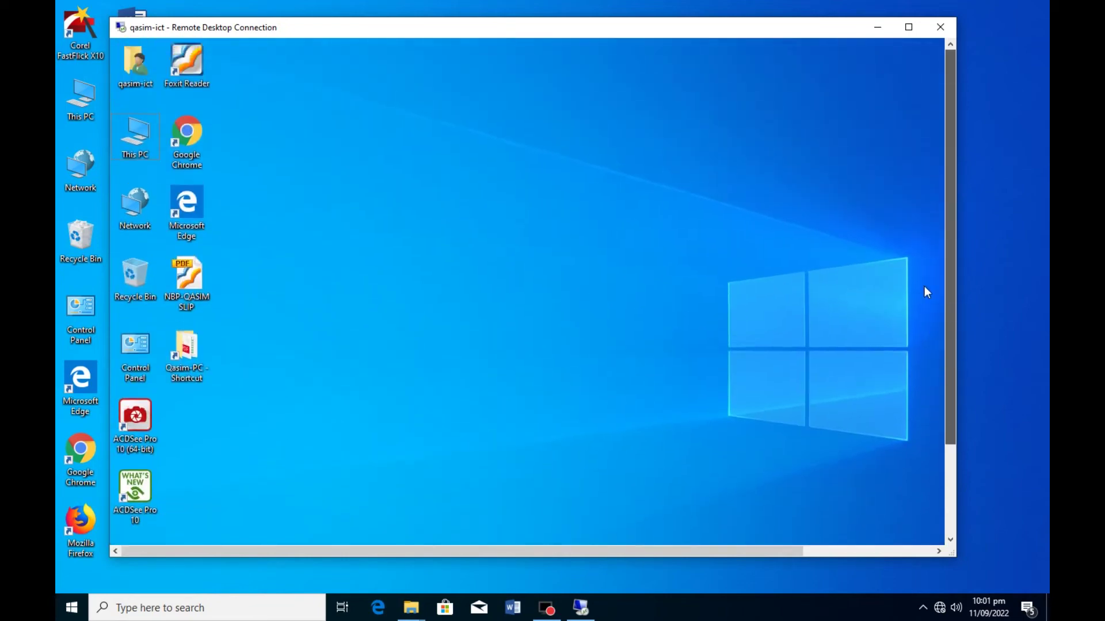
- Open This PC and then the remote computer's Local Disk (D:) drive
double_click(135, 138)
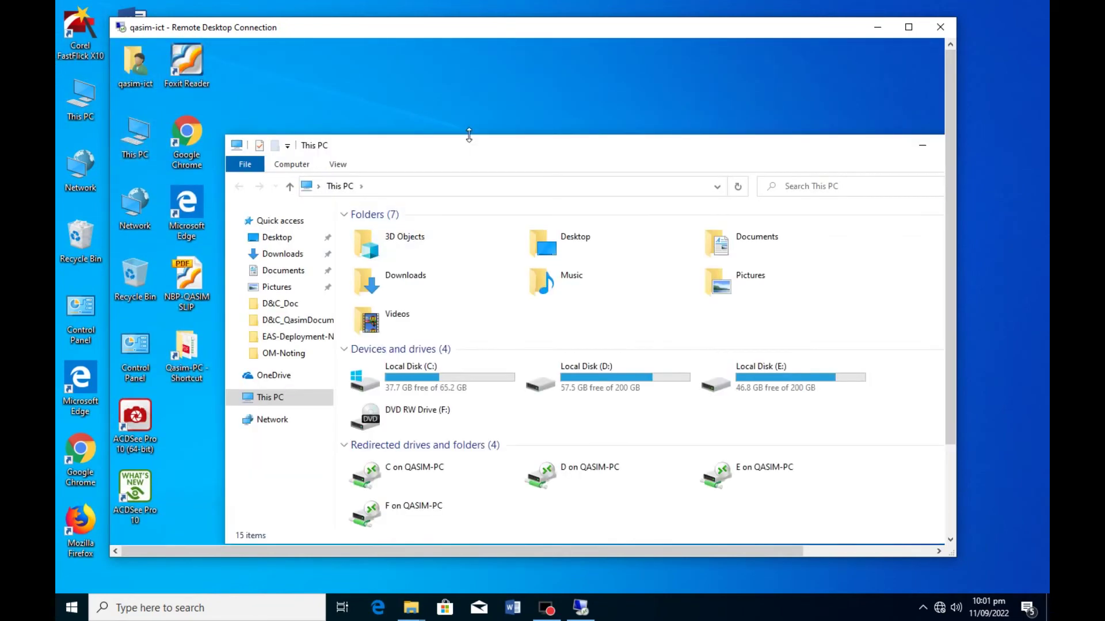
drag(479, 152, 411, 72)
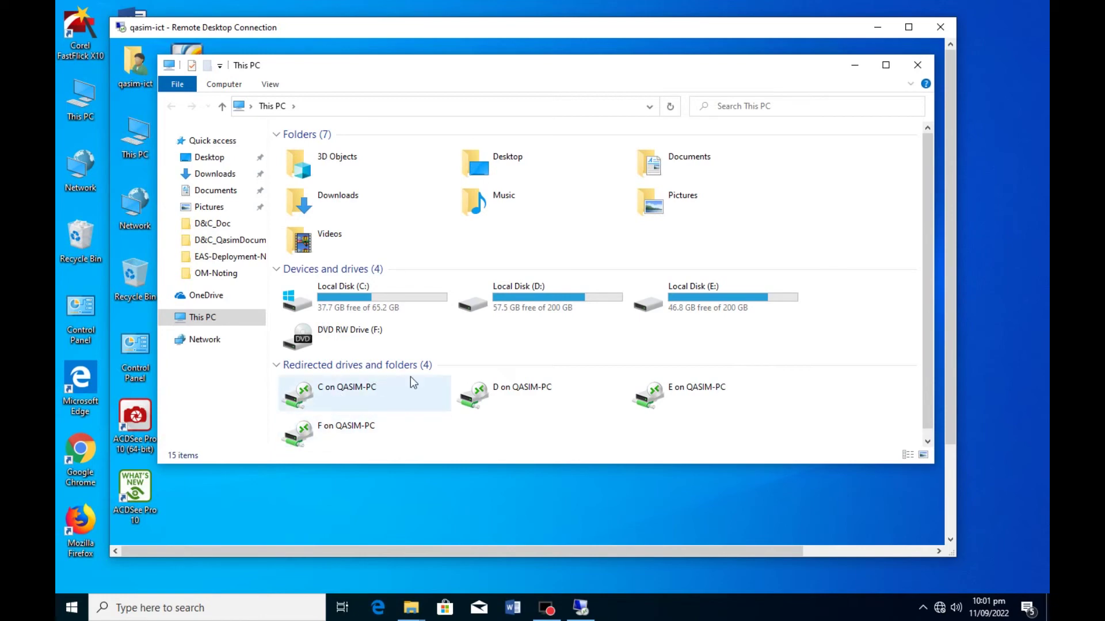
click(540, 299)
double_click(523, 291)
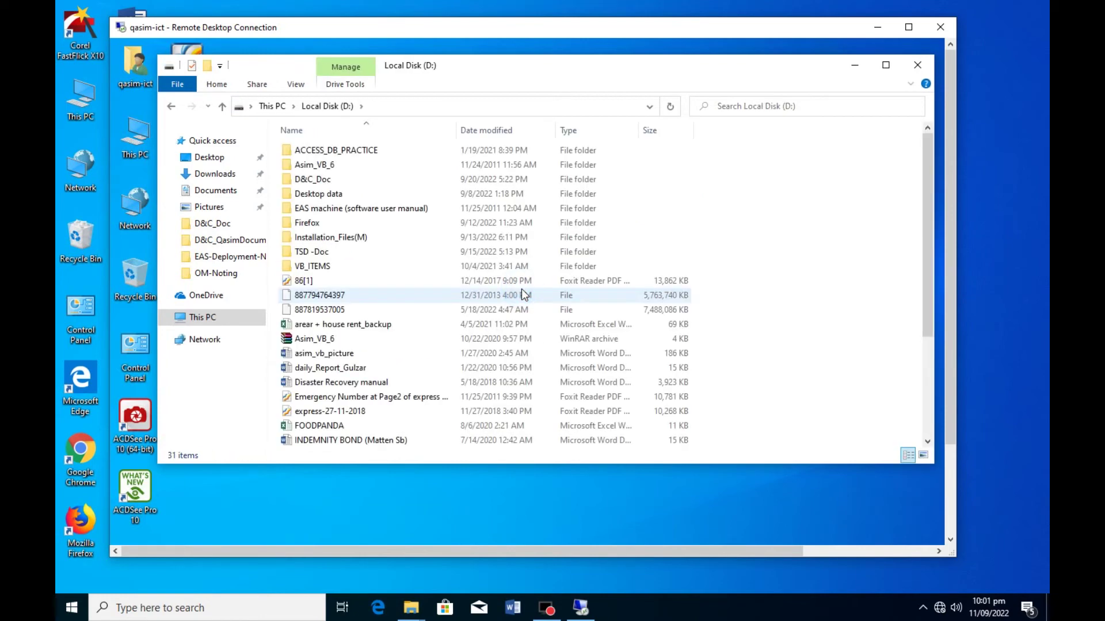
- Copy the Firefox folder and go back up to the This PC drive list
click(314, 223)
right_click(315, 224)
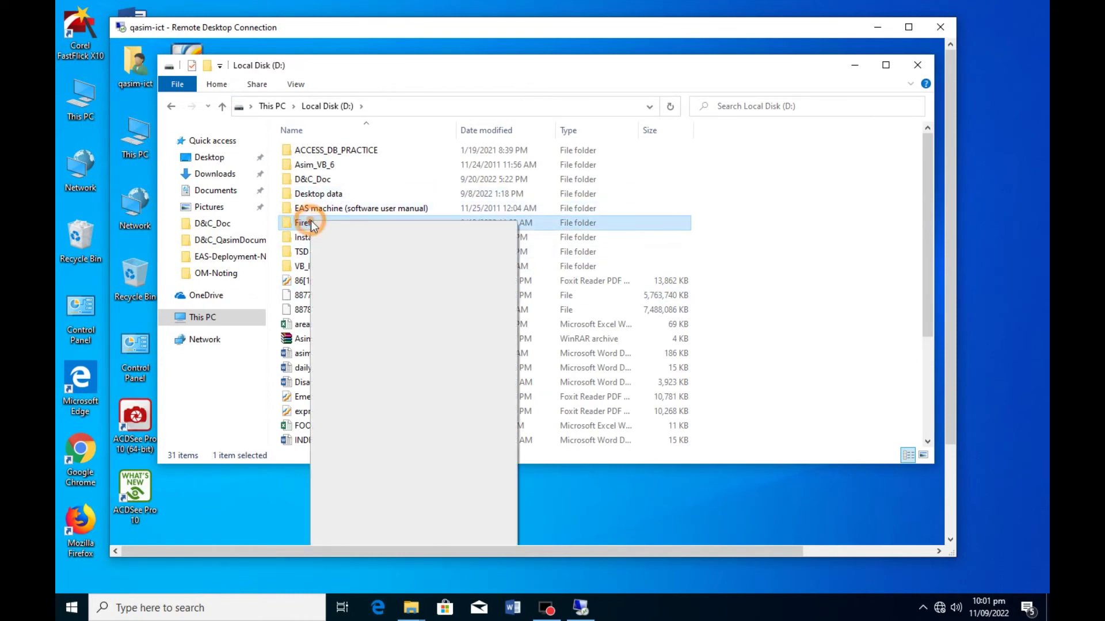
click(369, 474)
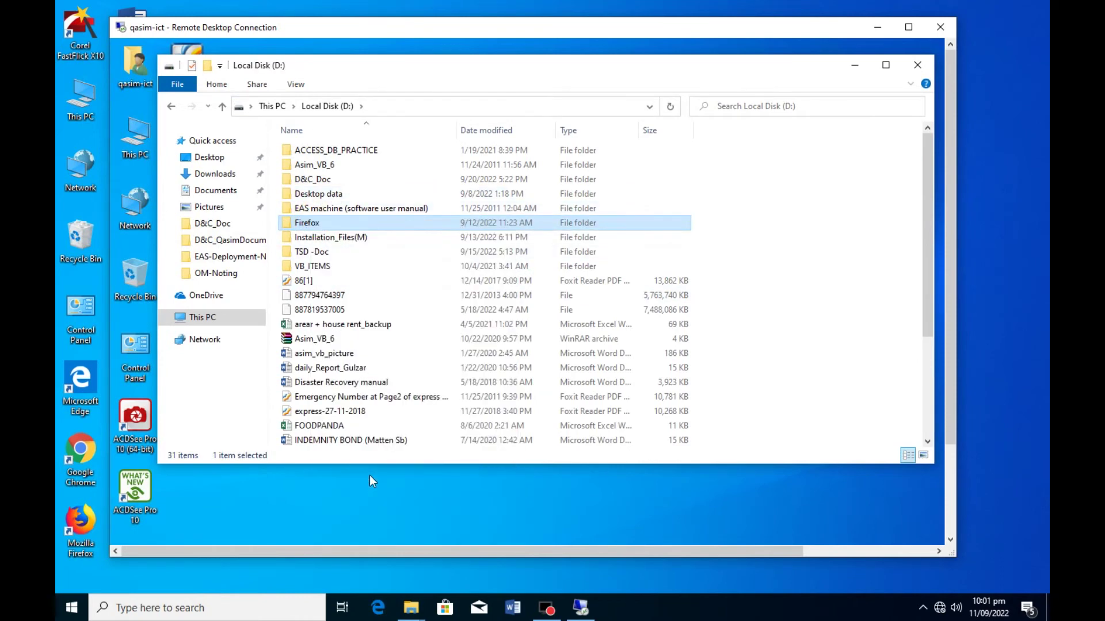
click(221, 107)
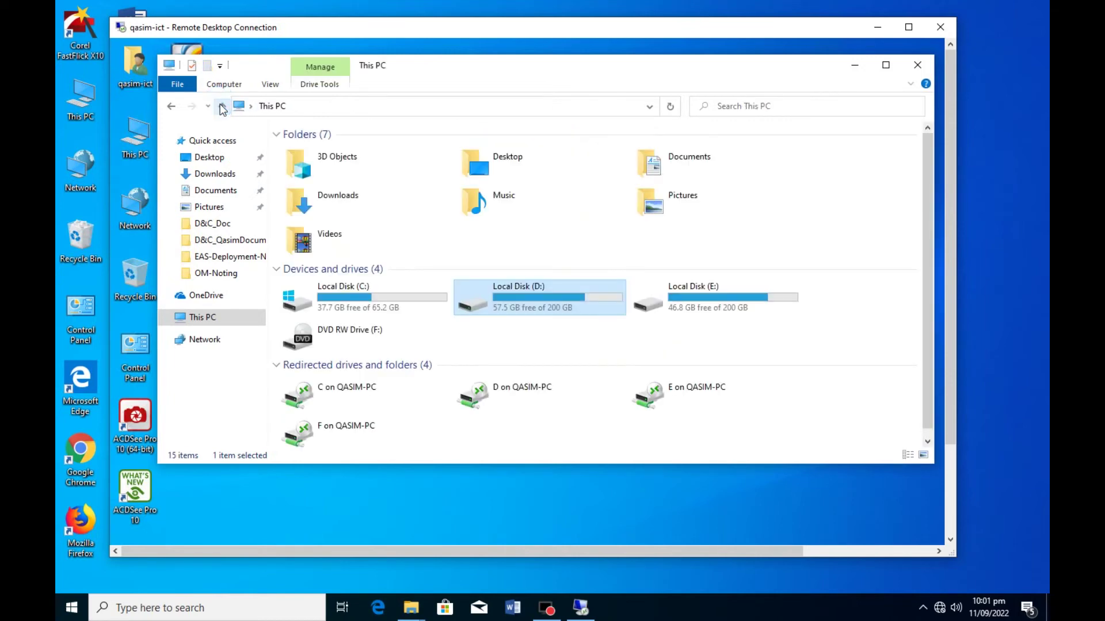
- Look inside the local PC's redirected D drive, then return to This PC
double_click(528, 391)
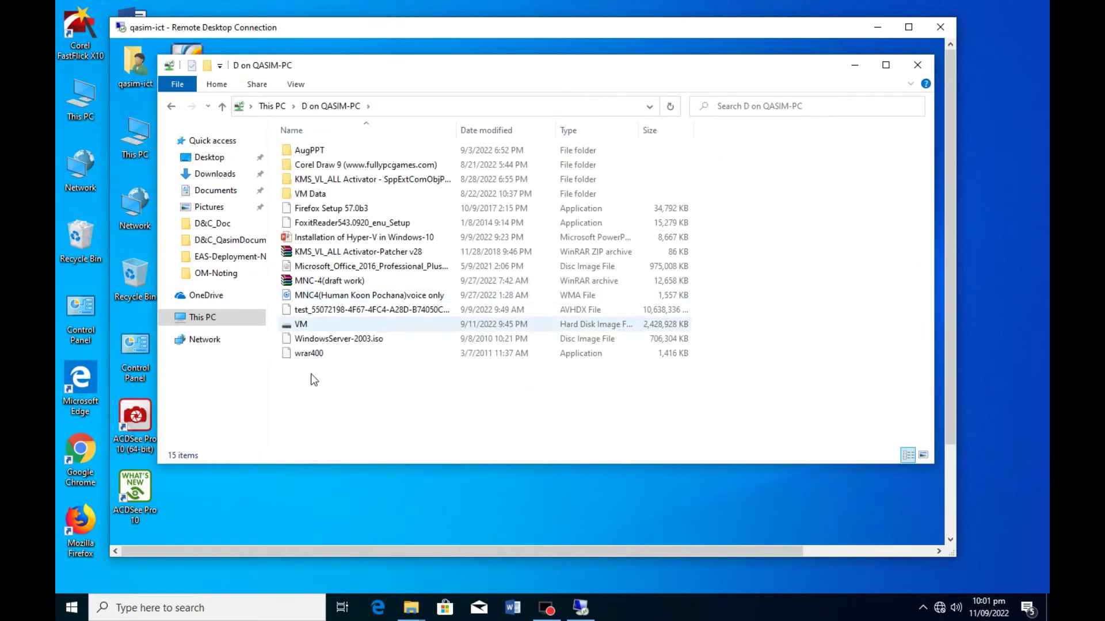
right_click(320, 400)
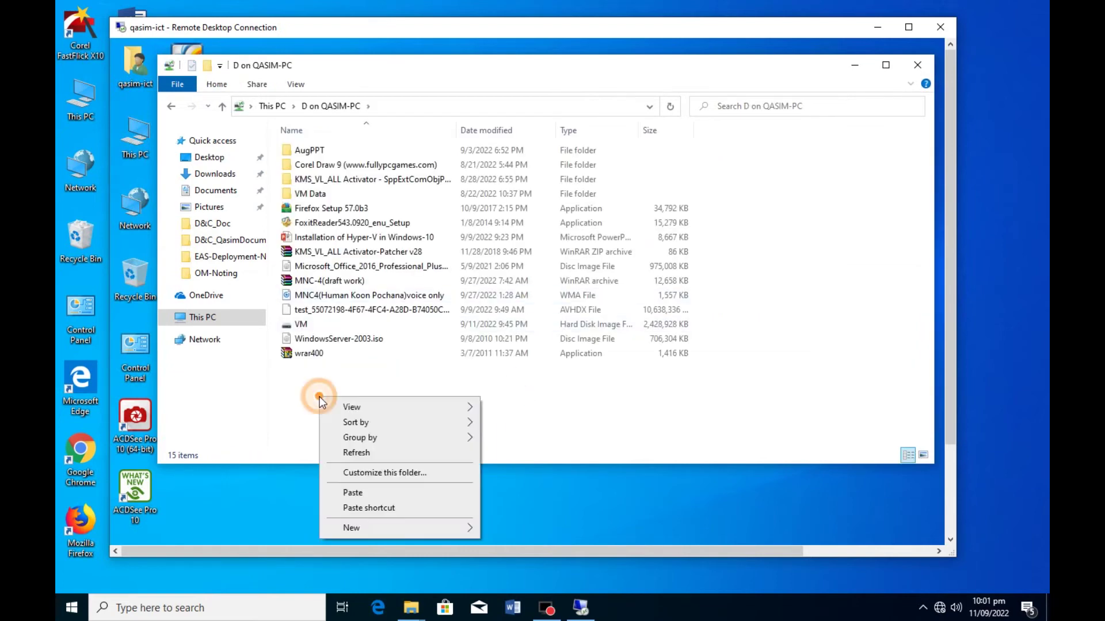
click(308, 398)
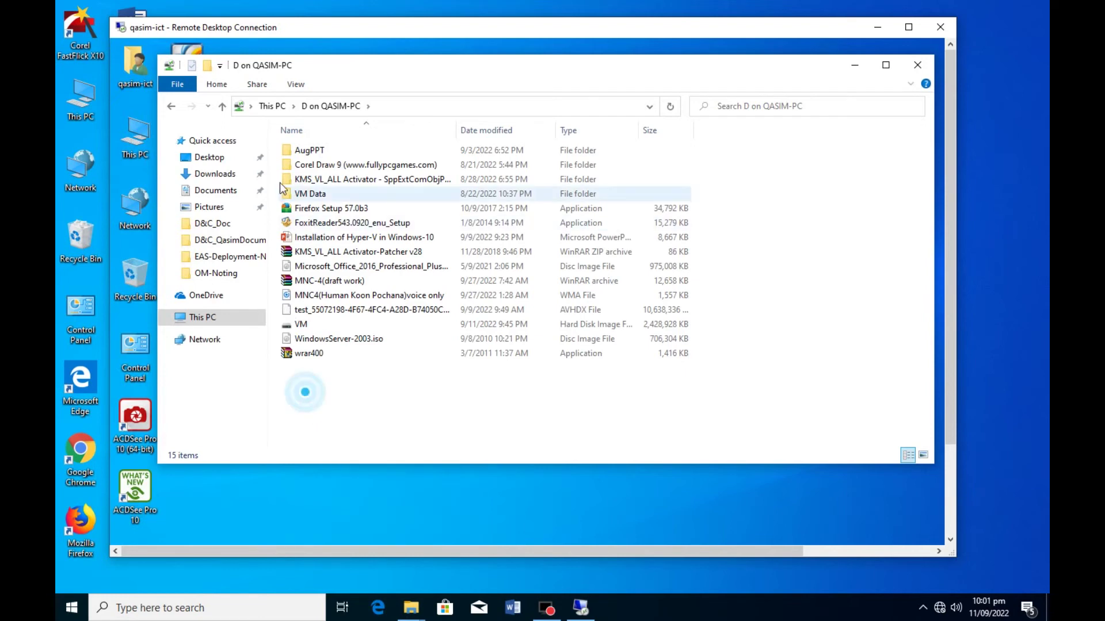
click(272, 105)
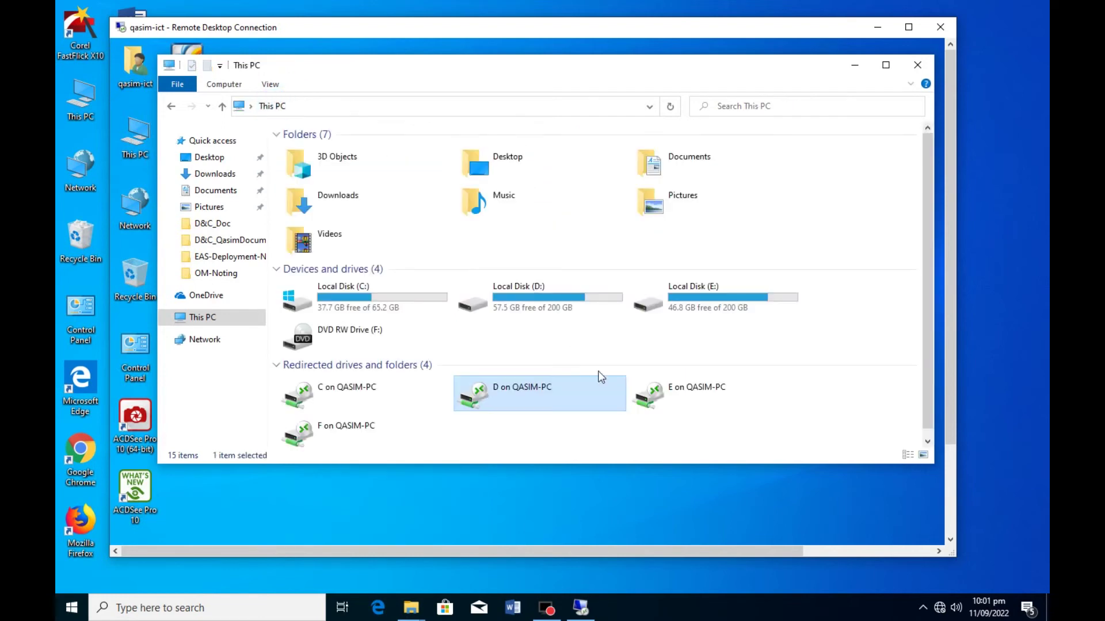
click(359, 425)
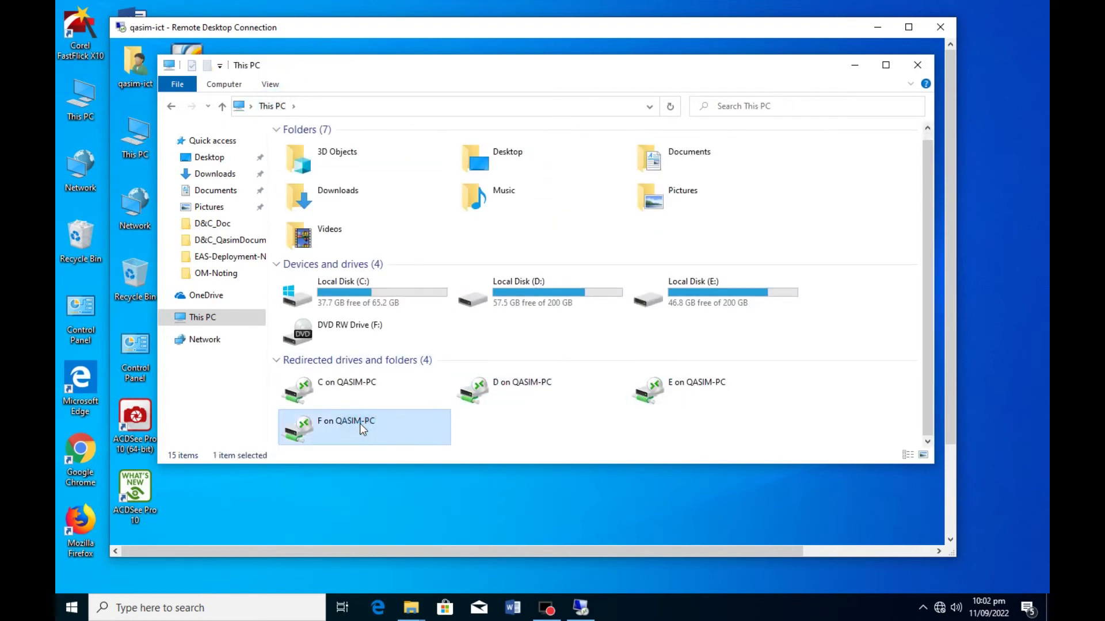
- Copy the 86[1] PDF from the remote Local Disk (D:)
double_click(541, 292)
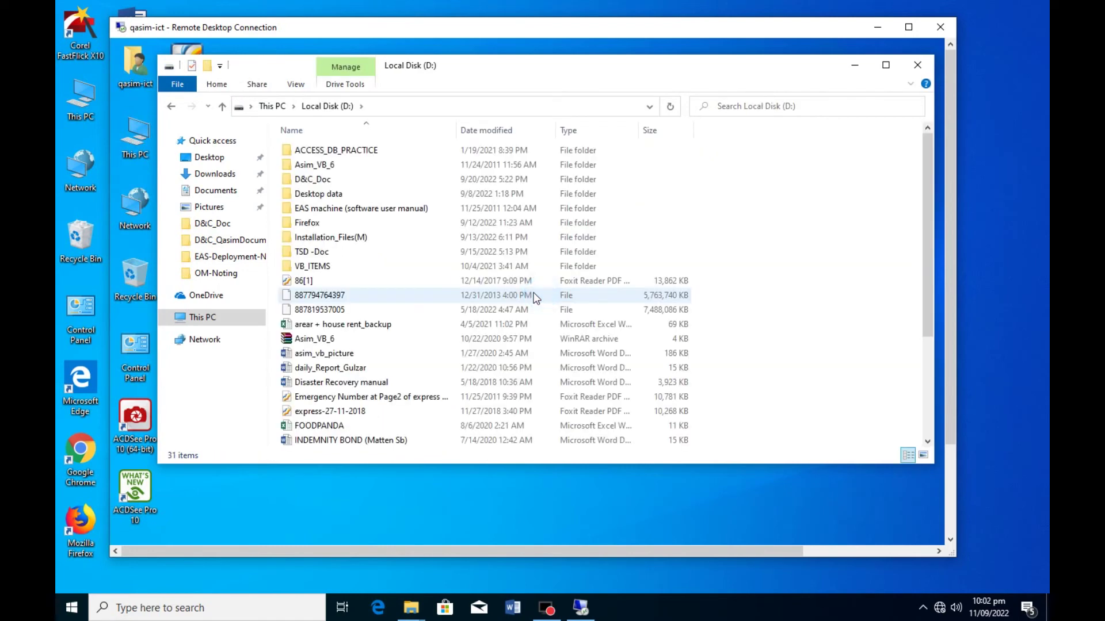
click(301, 282)
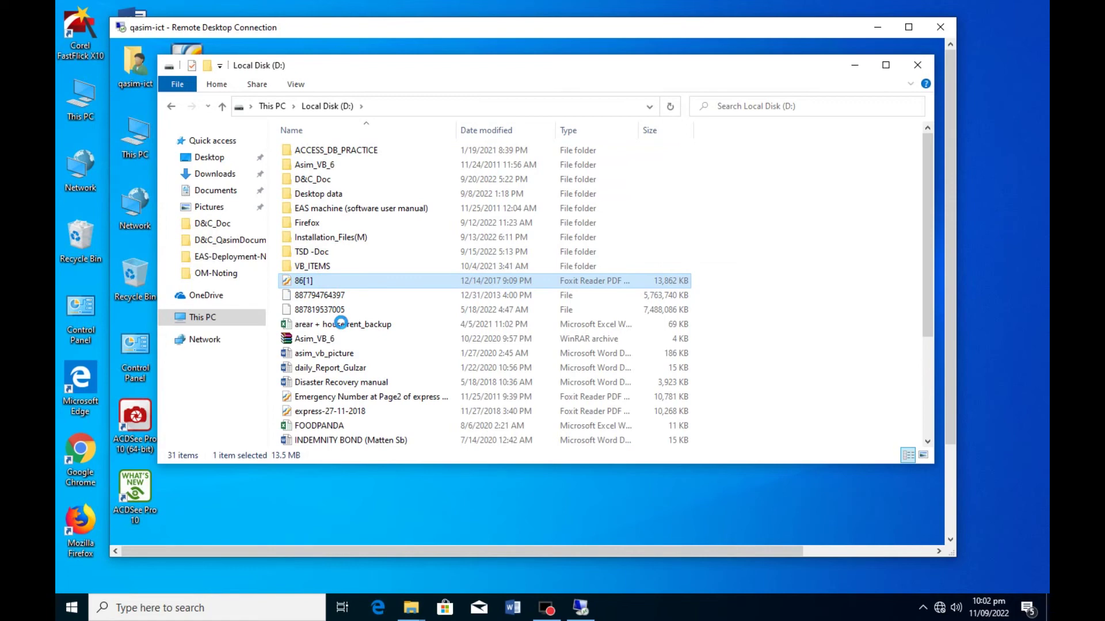
right_click(301, 282)
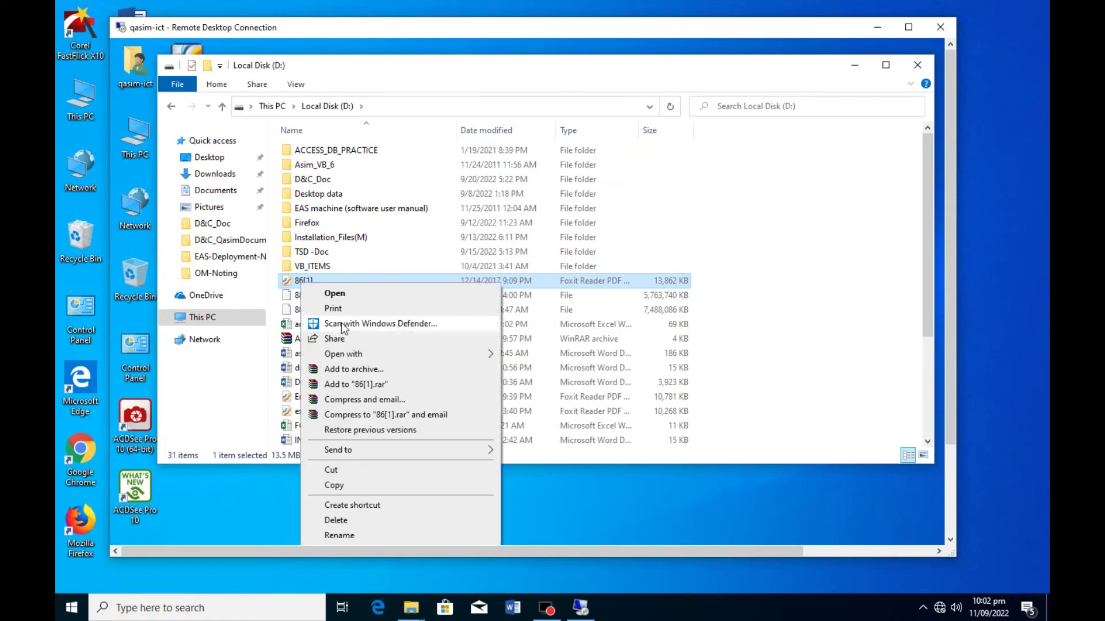
click(389, 486)
- Paste the 86[1] PDF into the local PC's redirected D drive
click(264, 107)
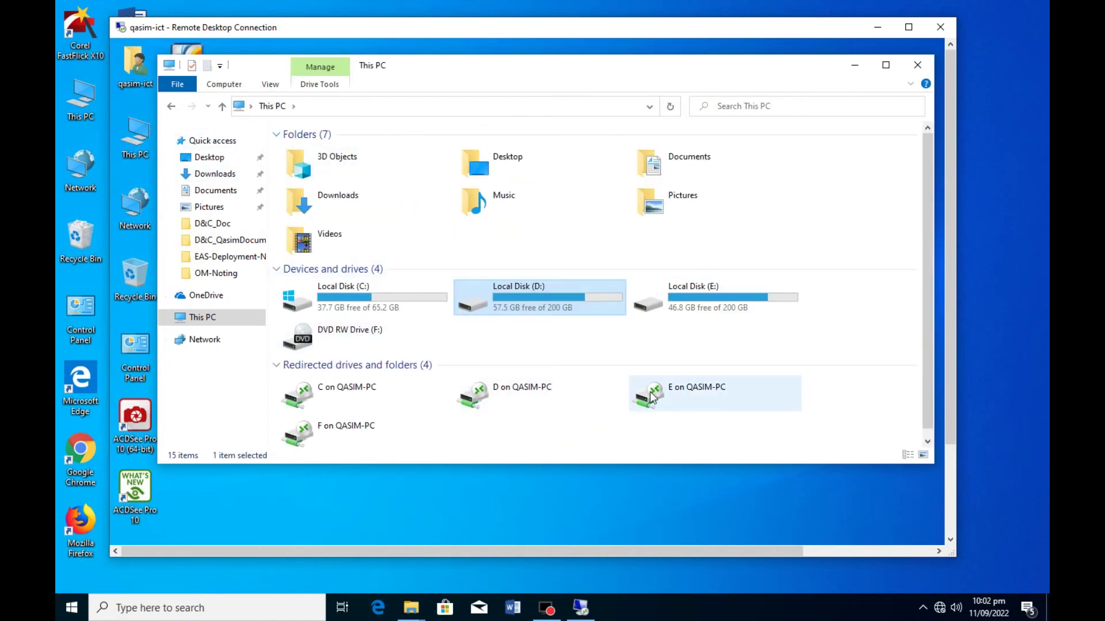
double_click(525, 397)
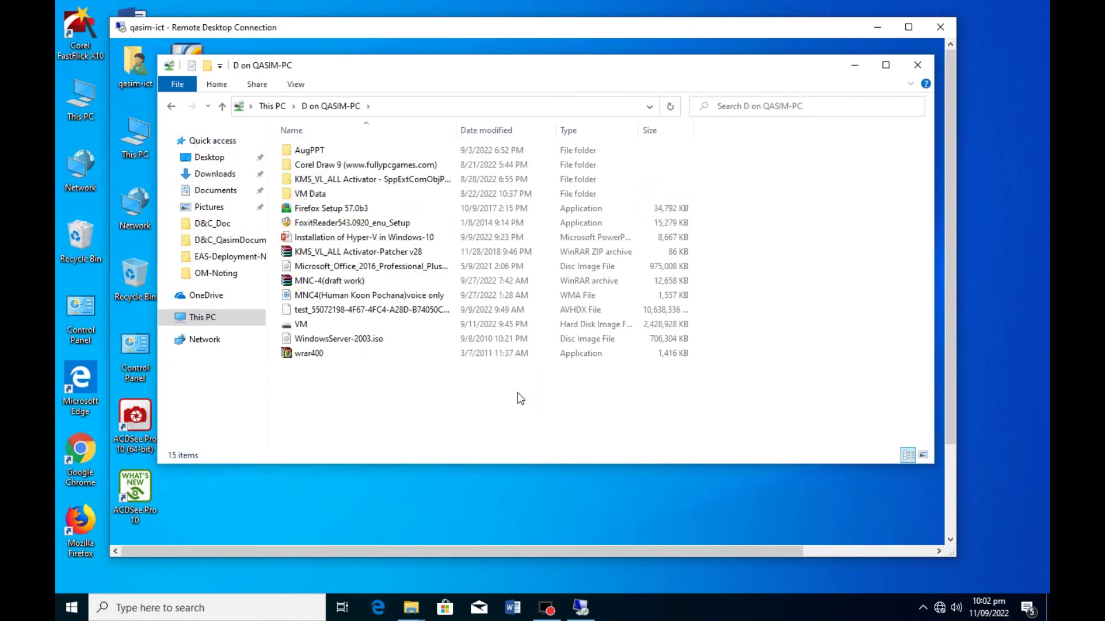
right_click(366, 404)
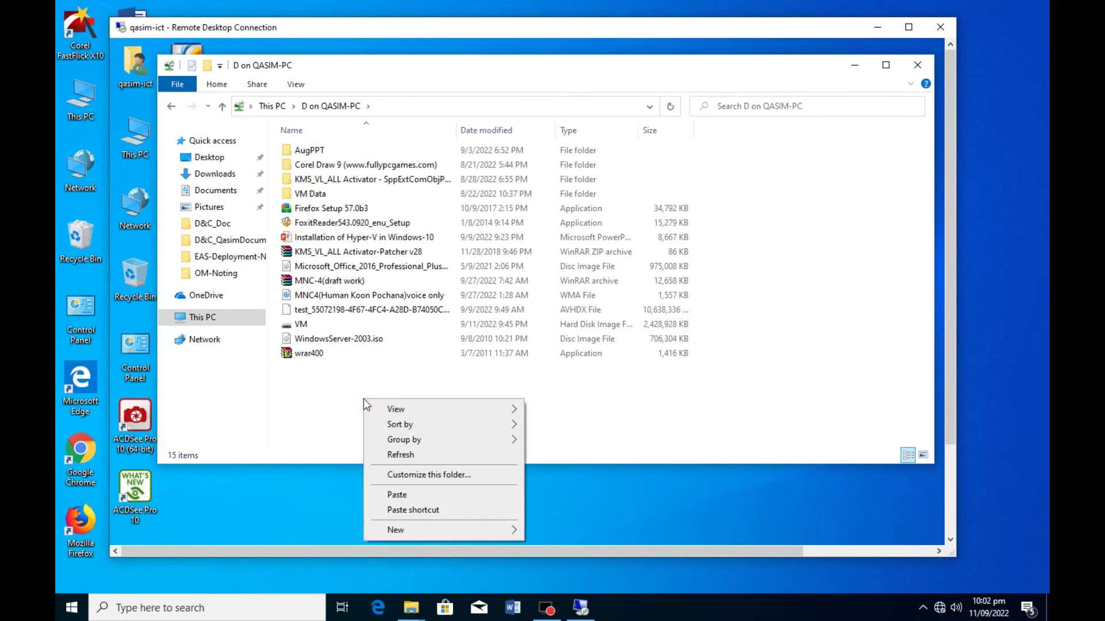
click(434, 496)
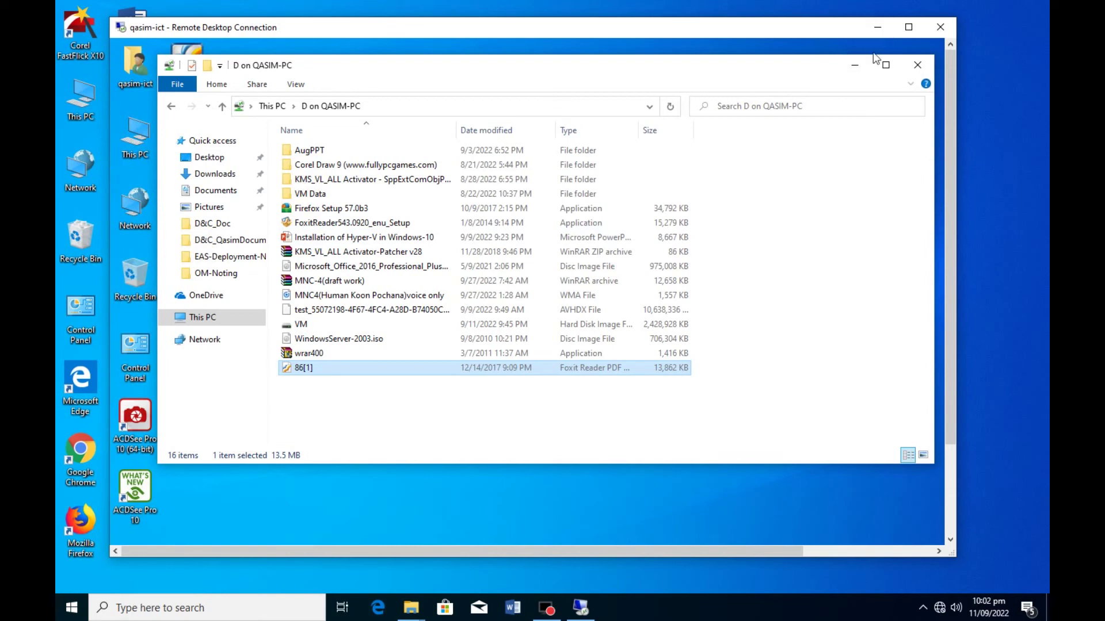
- Minimize the session, confirm 86[1] is on the local D: drive, then restore the session
click(882, 27)
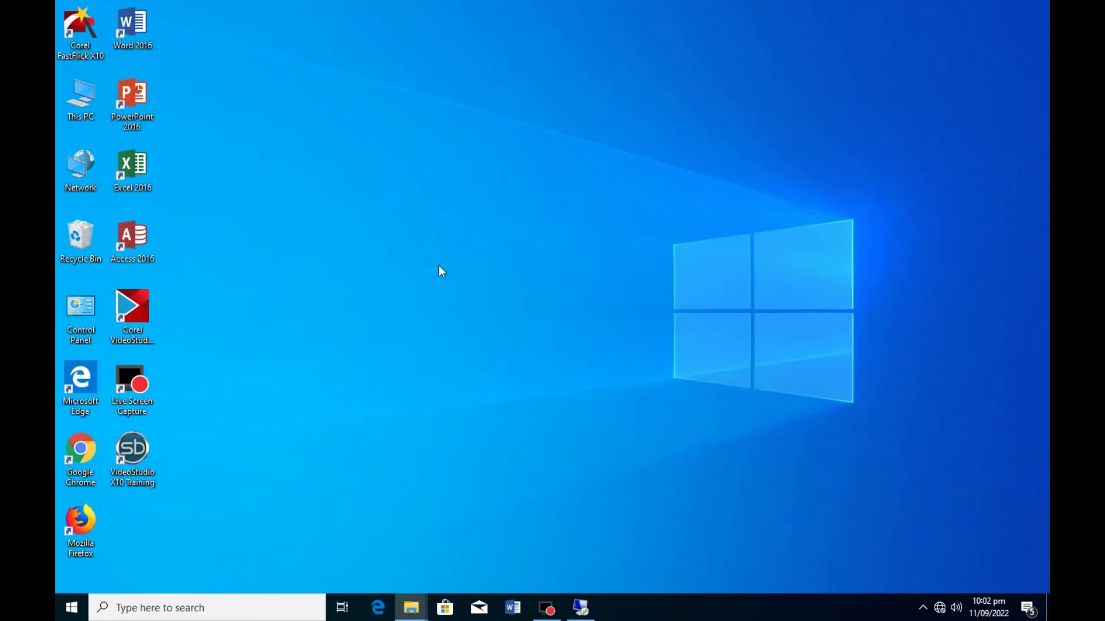
double_click(80, 105)
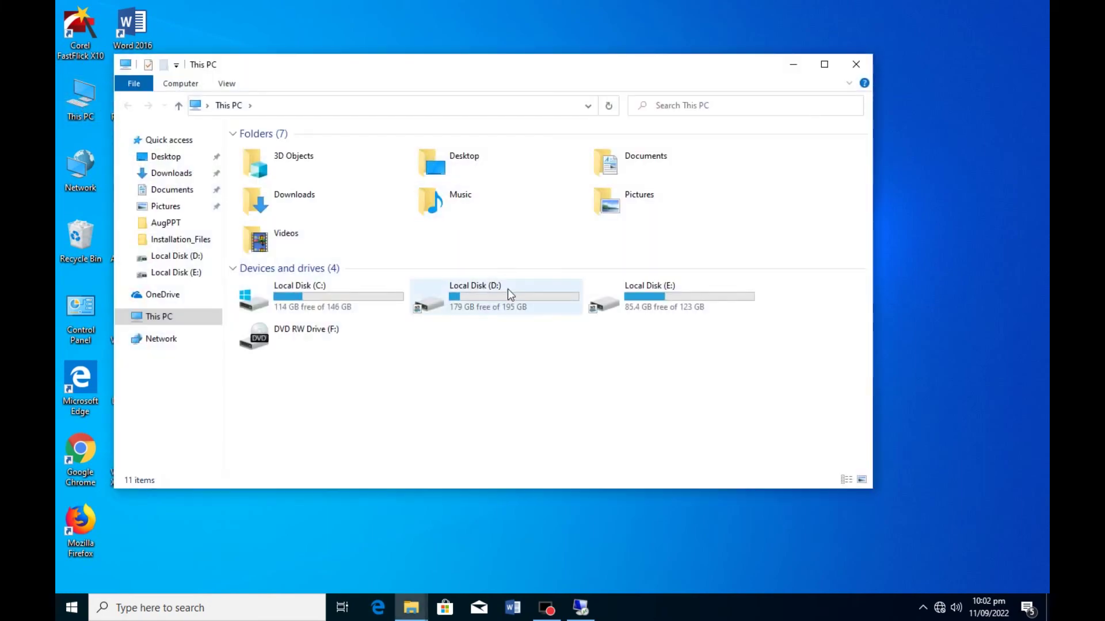
double_click(468, 293)
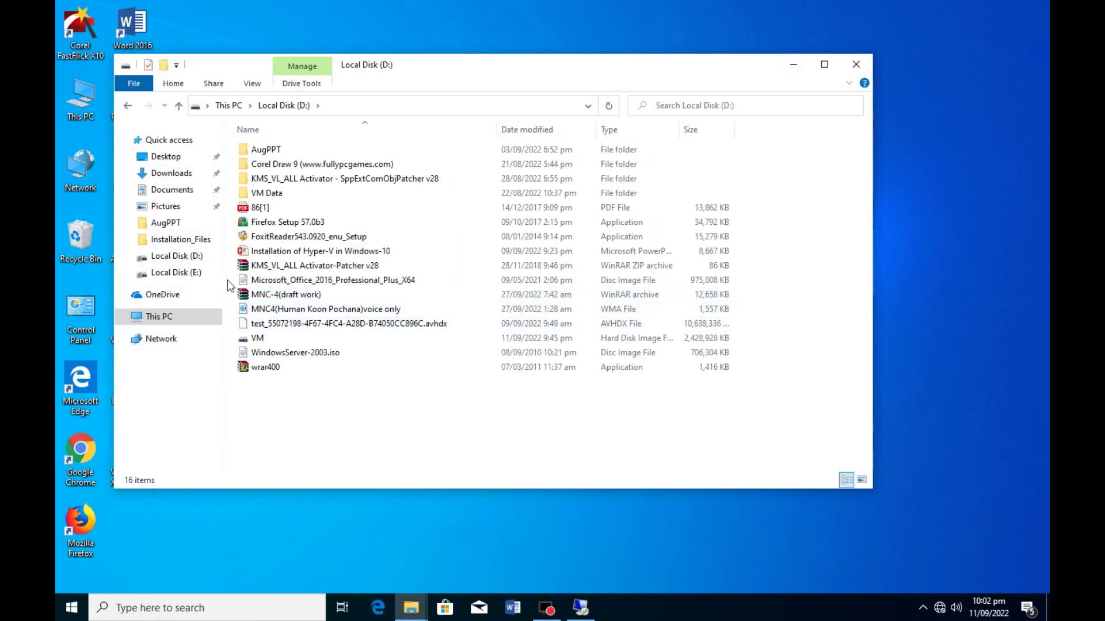
click(259, 207)
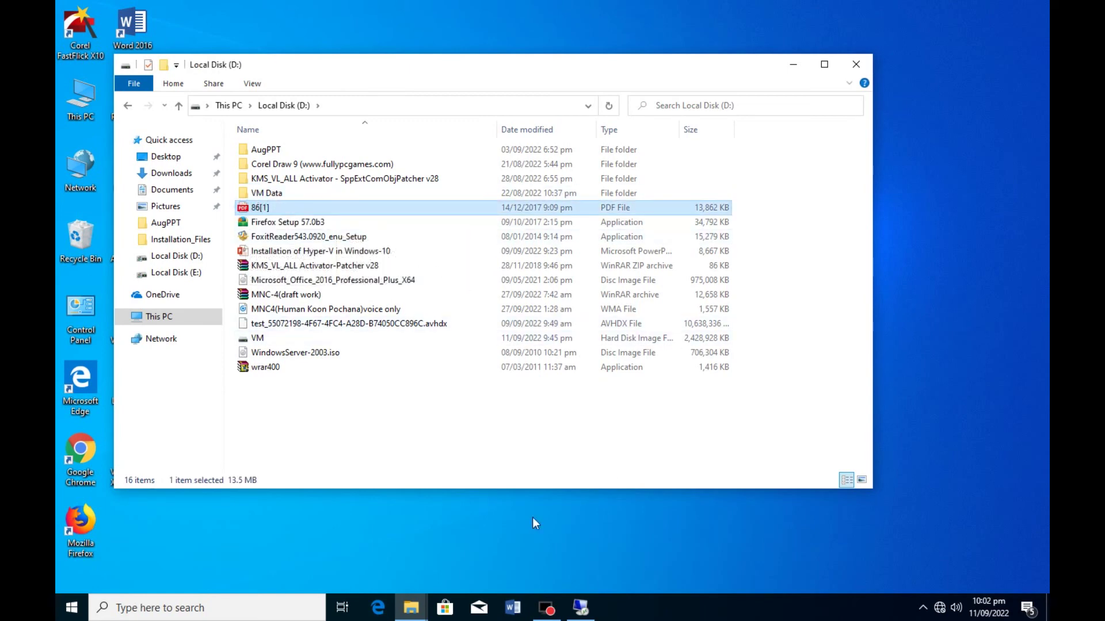
click(866, 65)
click(582, 611)
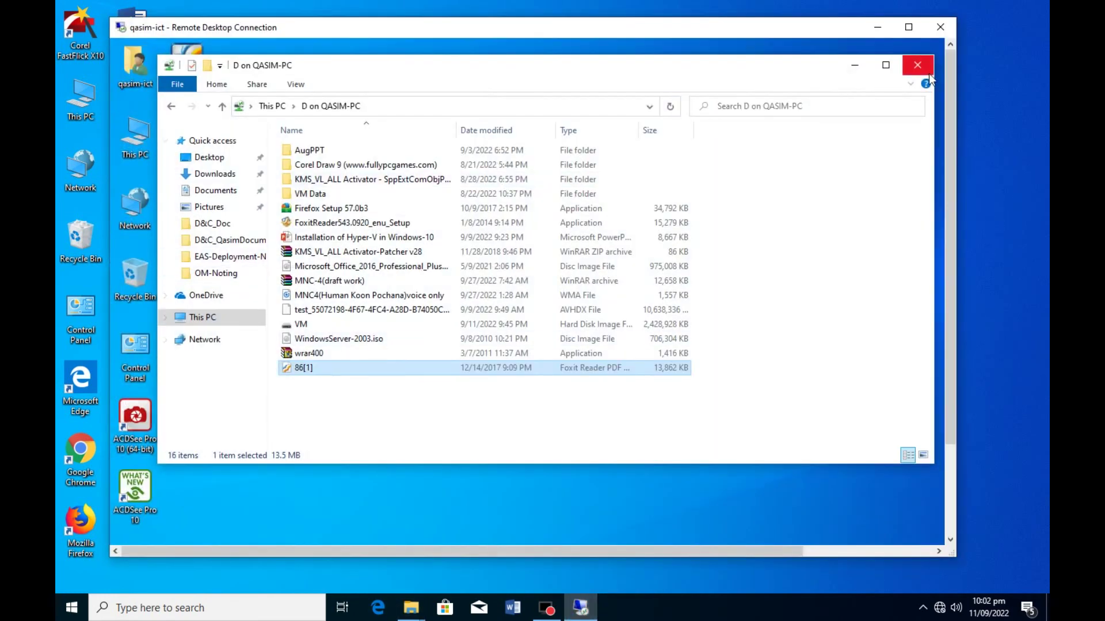
- Close the remote Explorer window and disconnect the session, confirming with OK
click(918, 66)
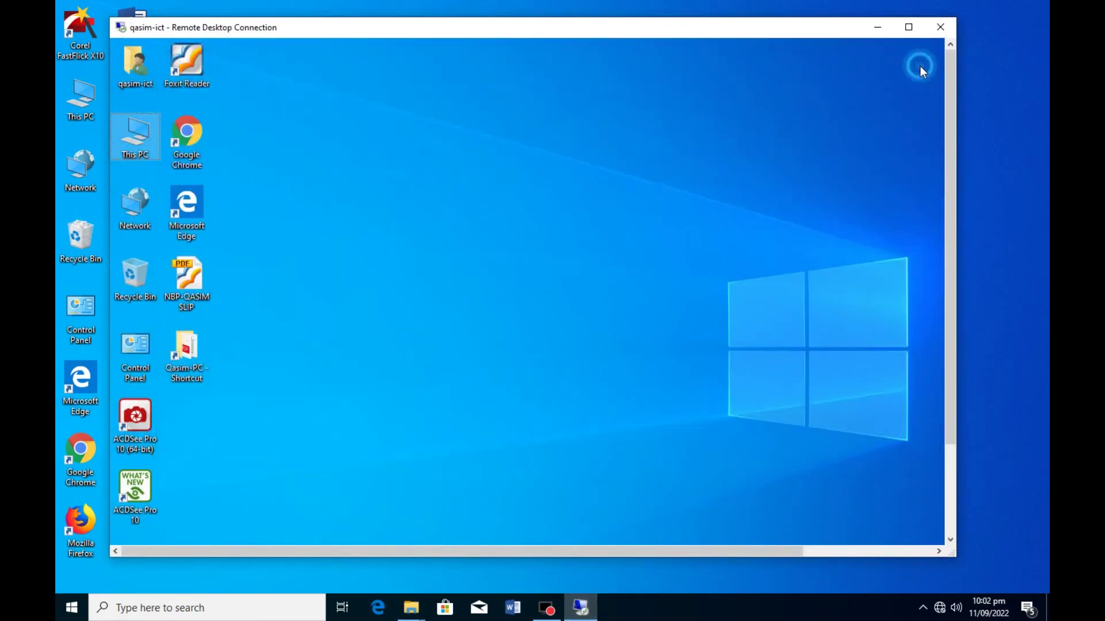
click(939, 28)
click(577, 312)
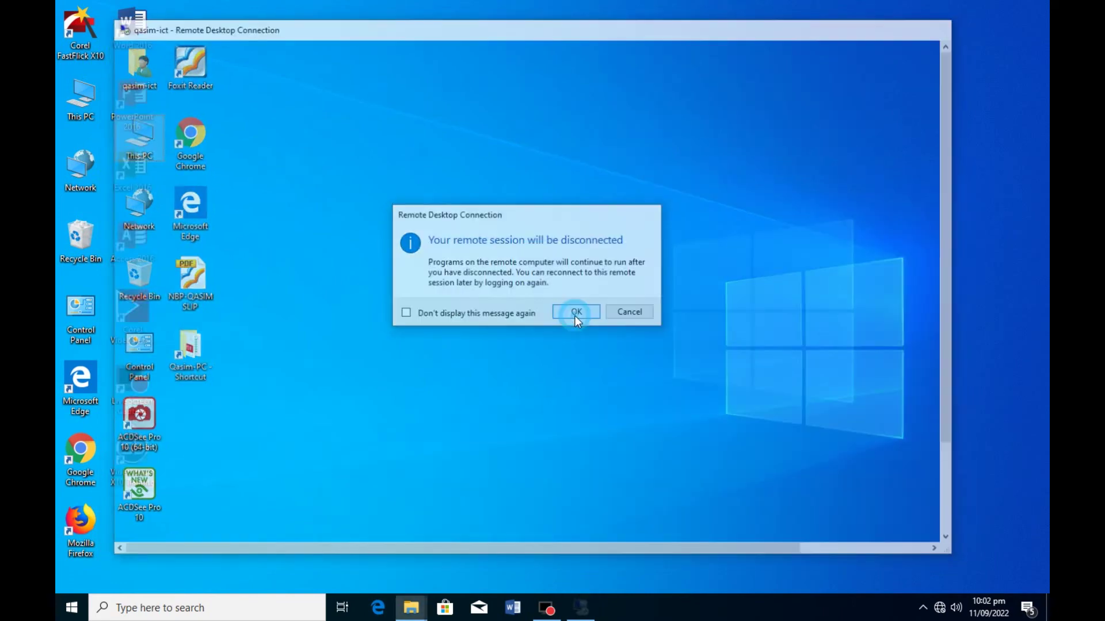
right_click(330, 189)
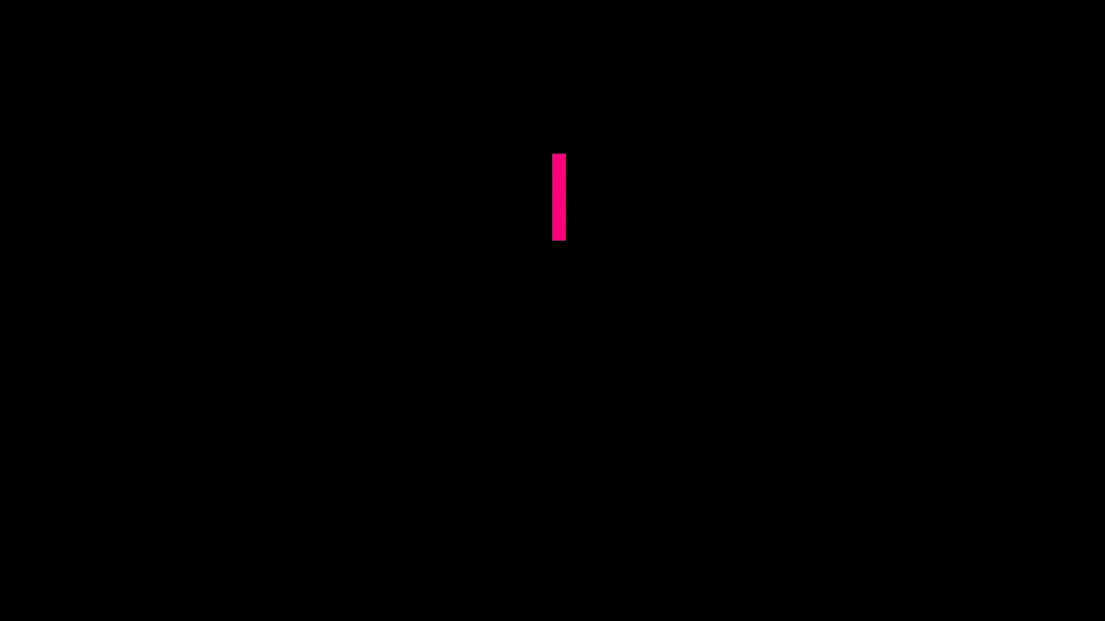